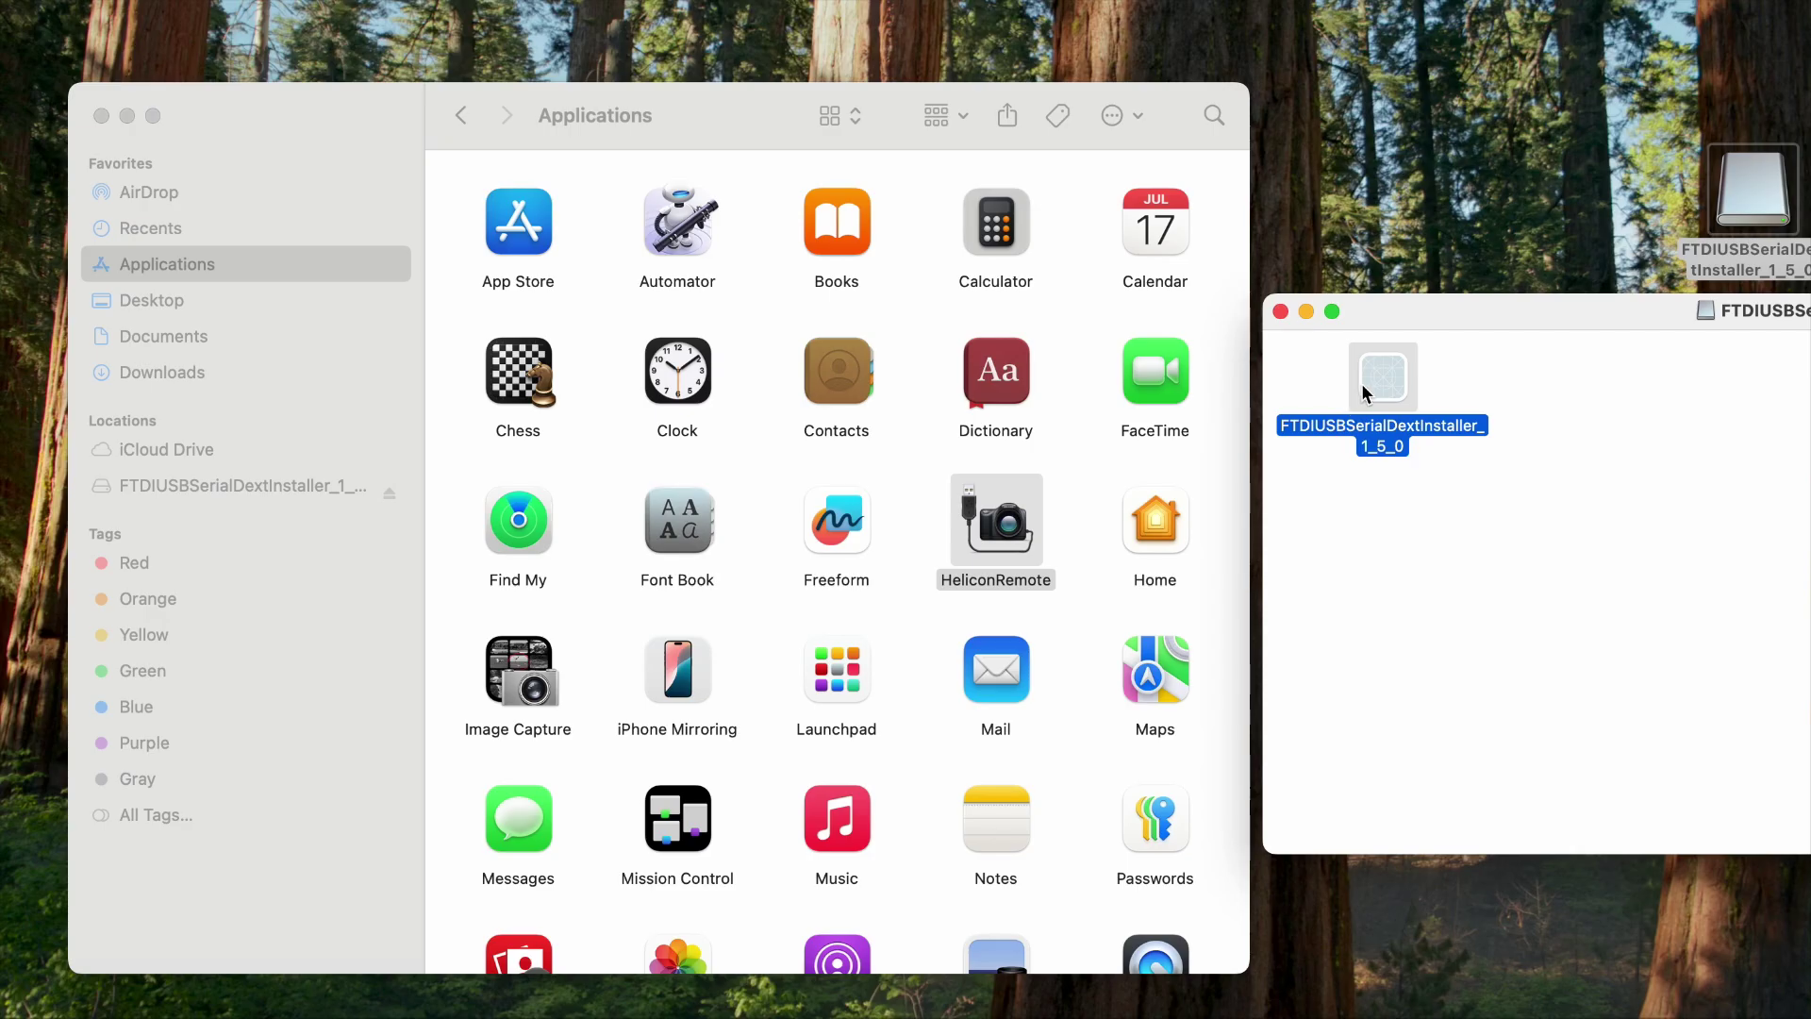
Copy the FTDI installer into Applications, launch it, and install FTDI USB Serial Dext VCP
{"action": "left_click_drag", "start_coordinate": [1383, 382], "coordinate": [1191, 415]}
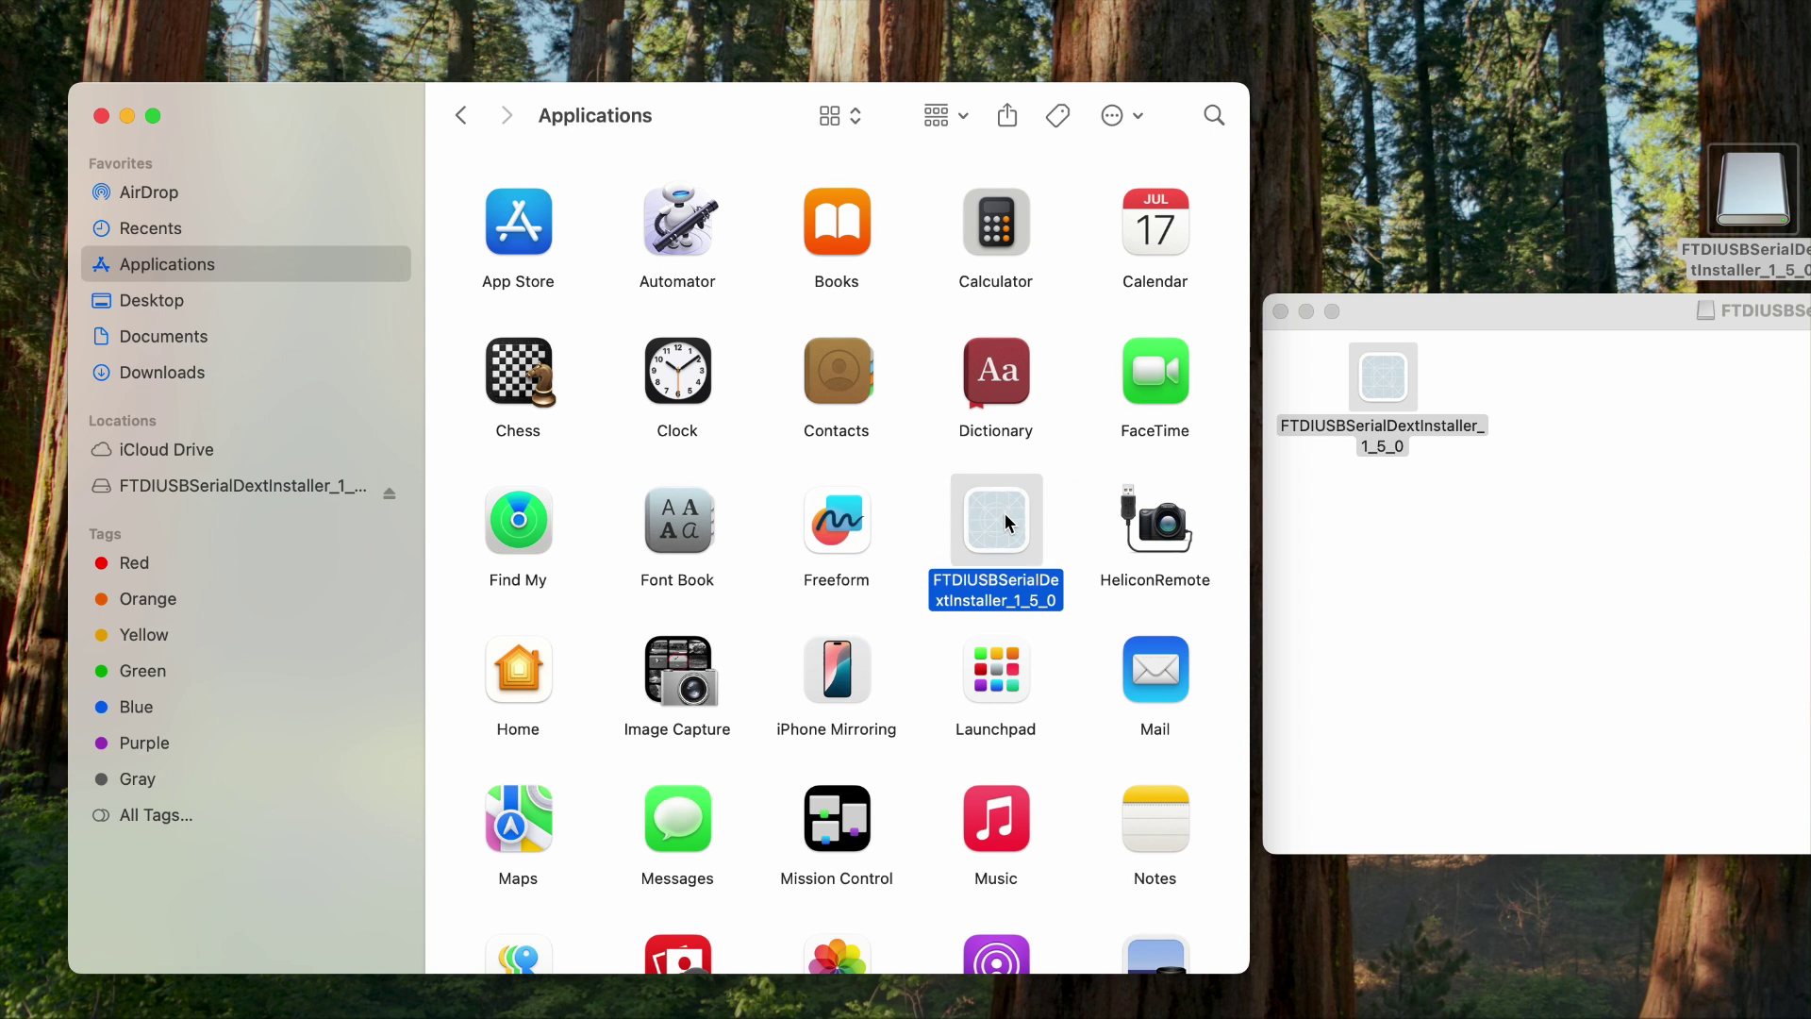
{"action": "double_click", "coordinate": [1009, 524]}
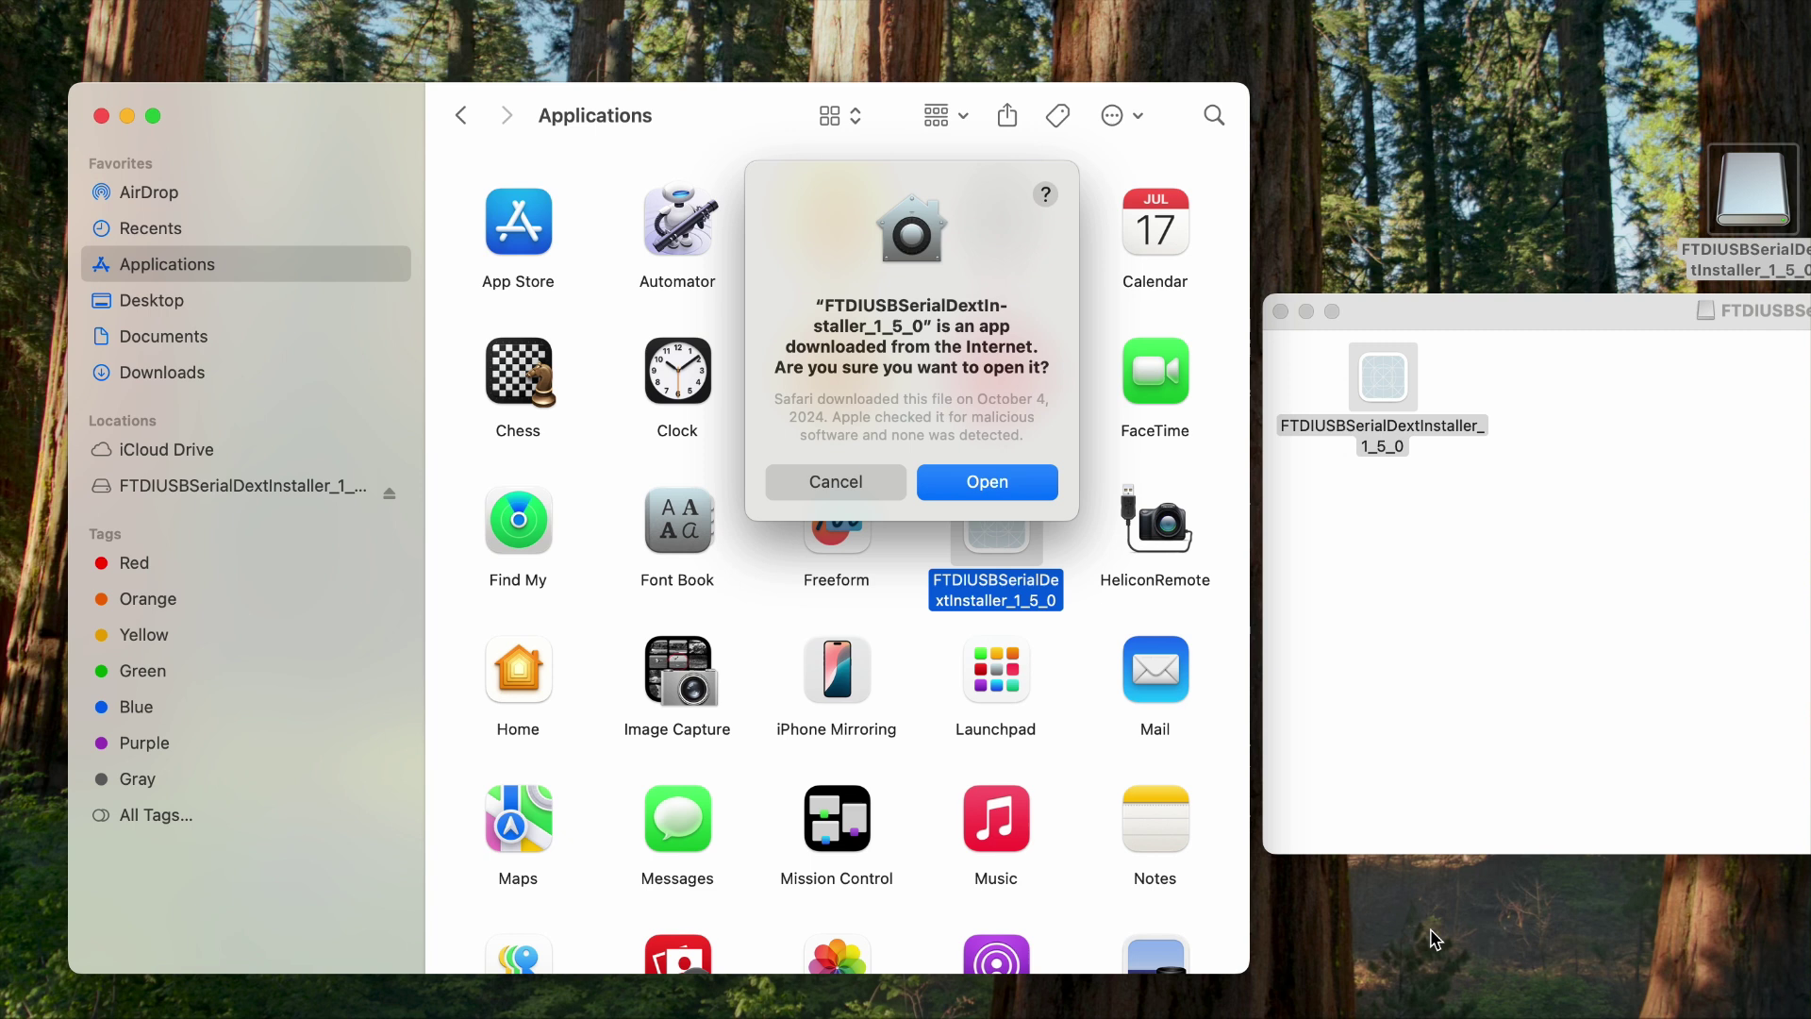
{"action": "left_click", "coordinate": [994, 486]}
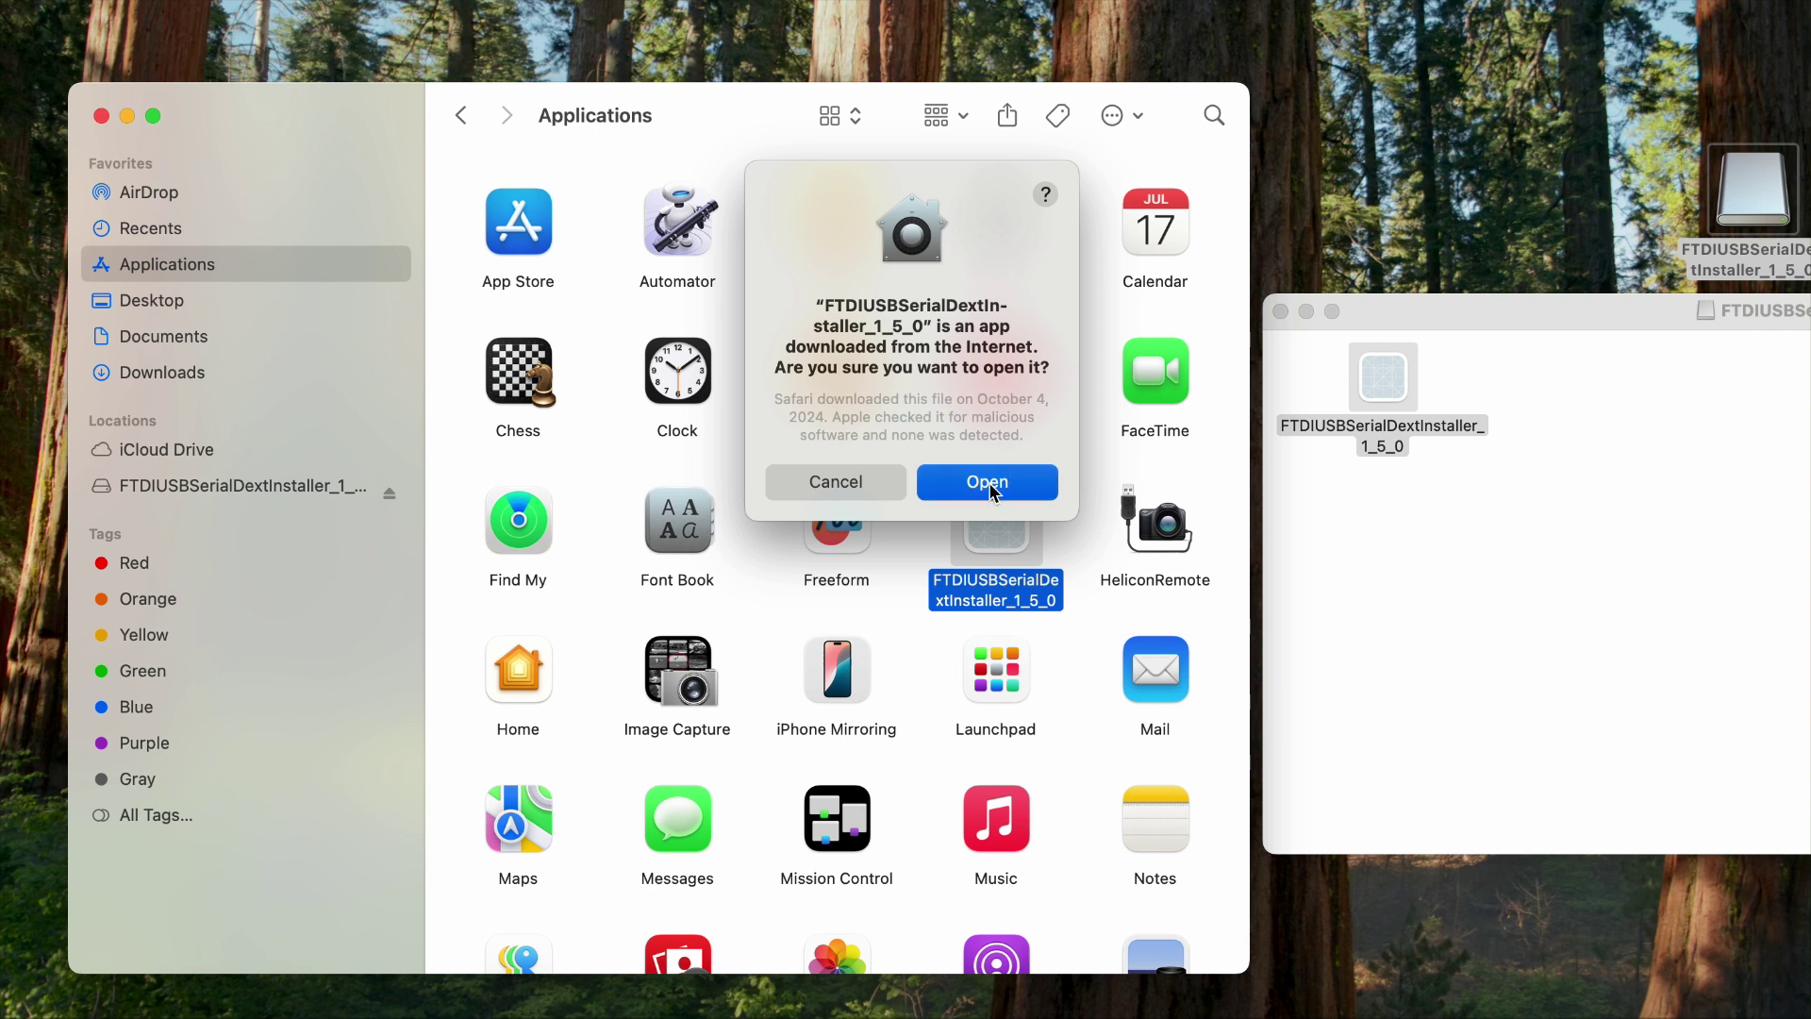
{"action": "left_click_drag", "start_coordinate": [552, 529], "coordinate": [693, 473]}
{"action": "left_click", "coordinate": [462, 645]}
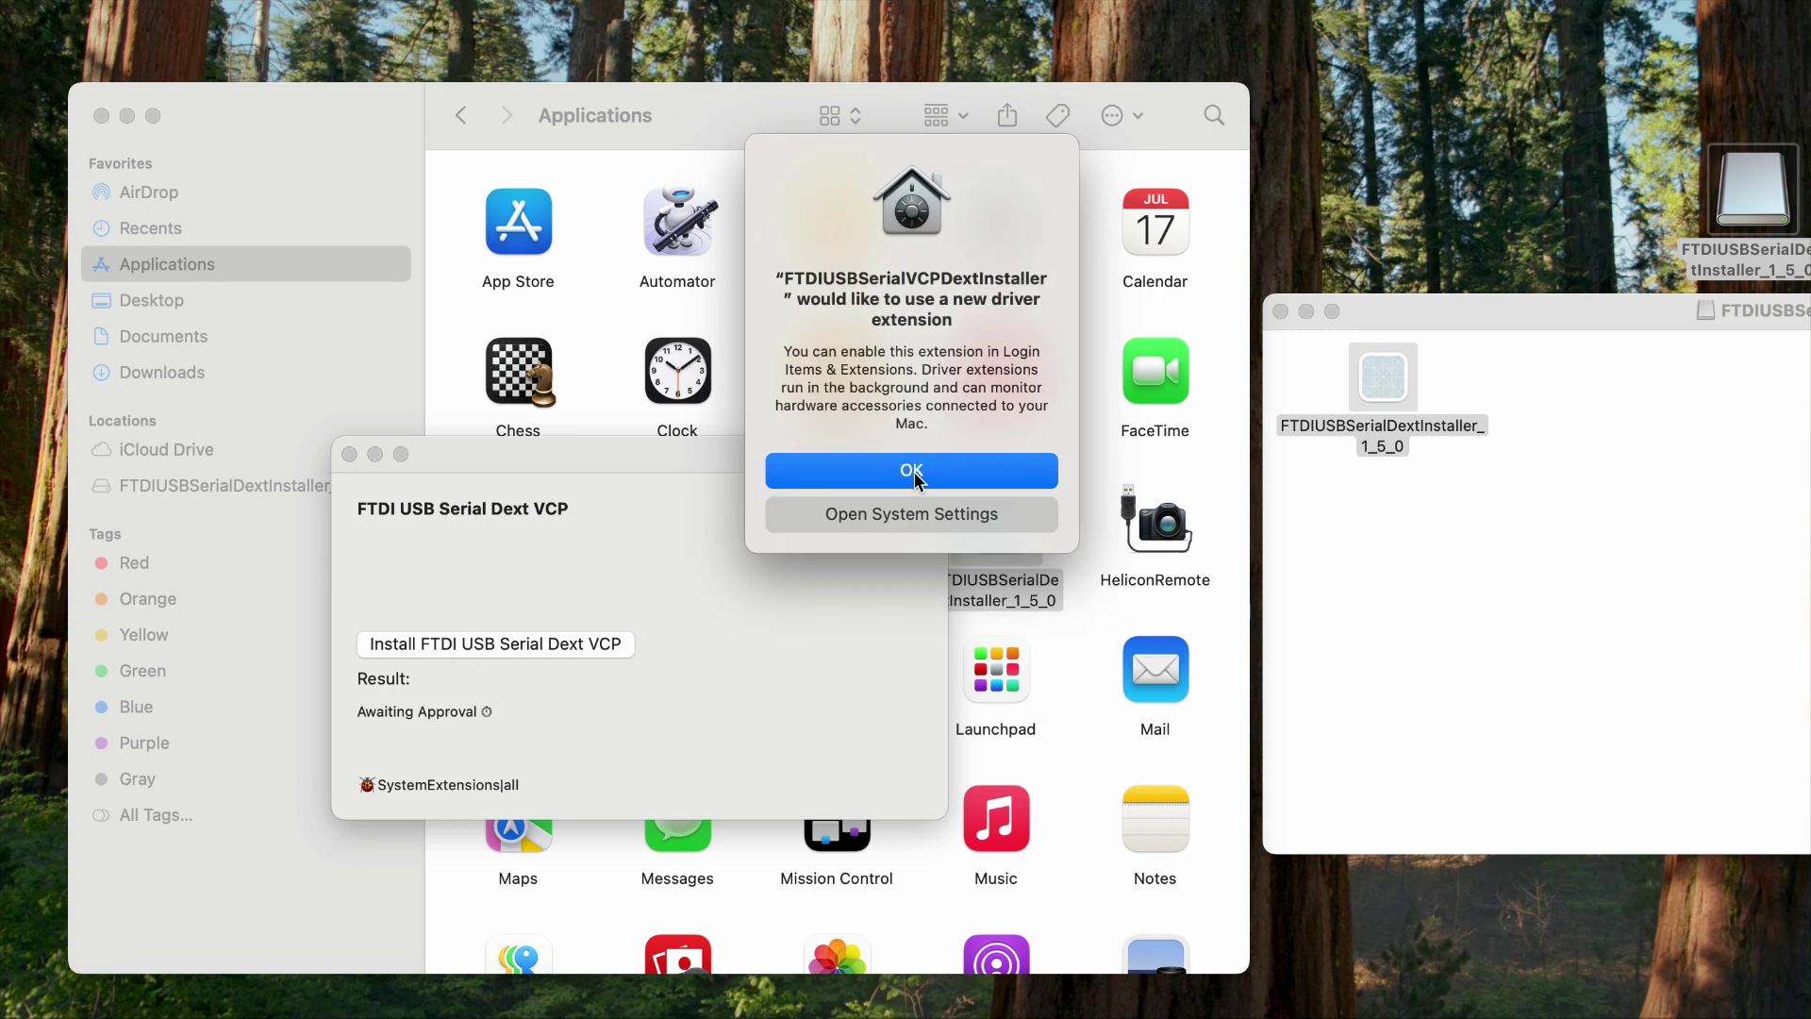
Acknowledge the new driver extension notice
{"action": "left_click", "coordinate": [915, 477]}
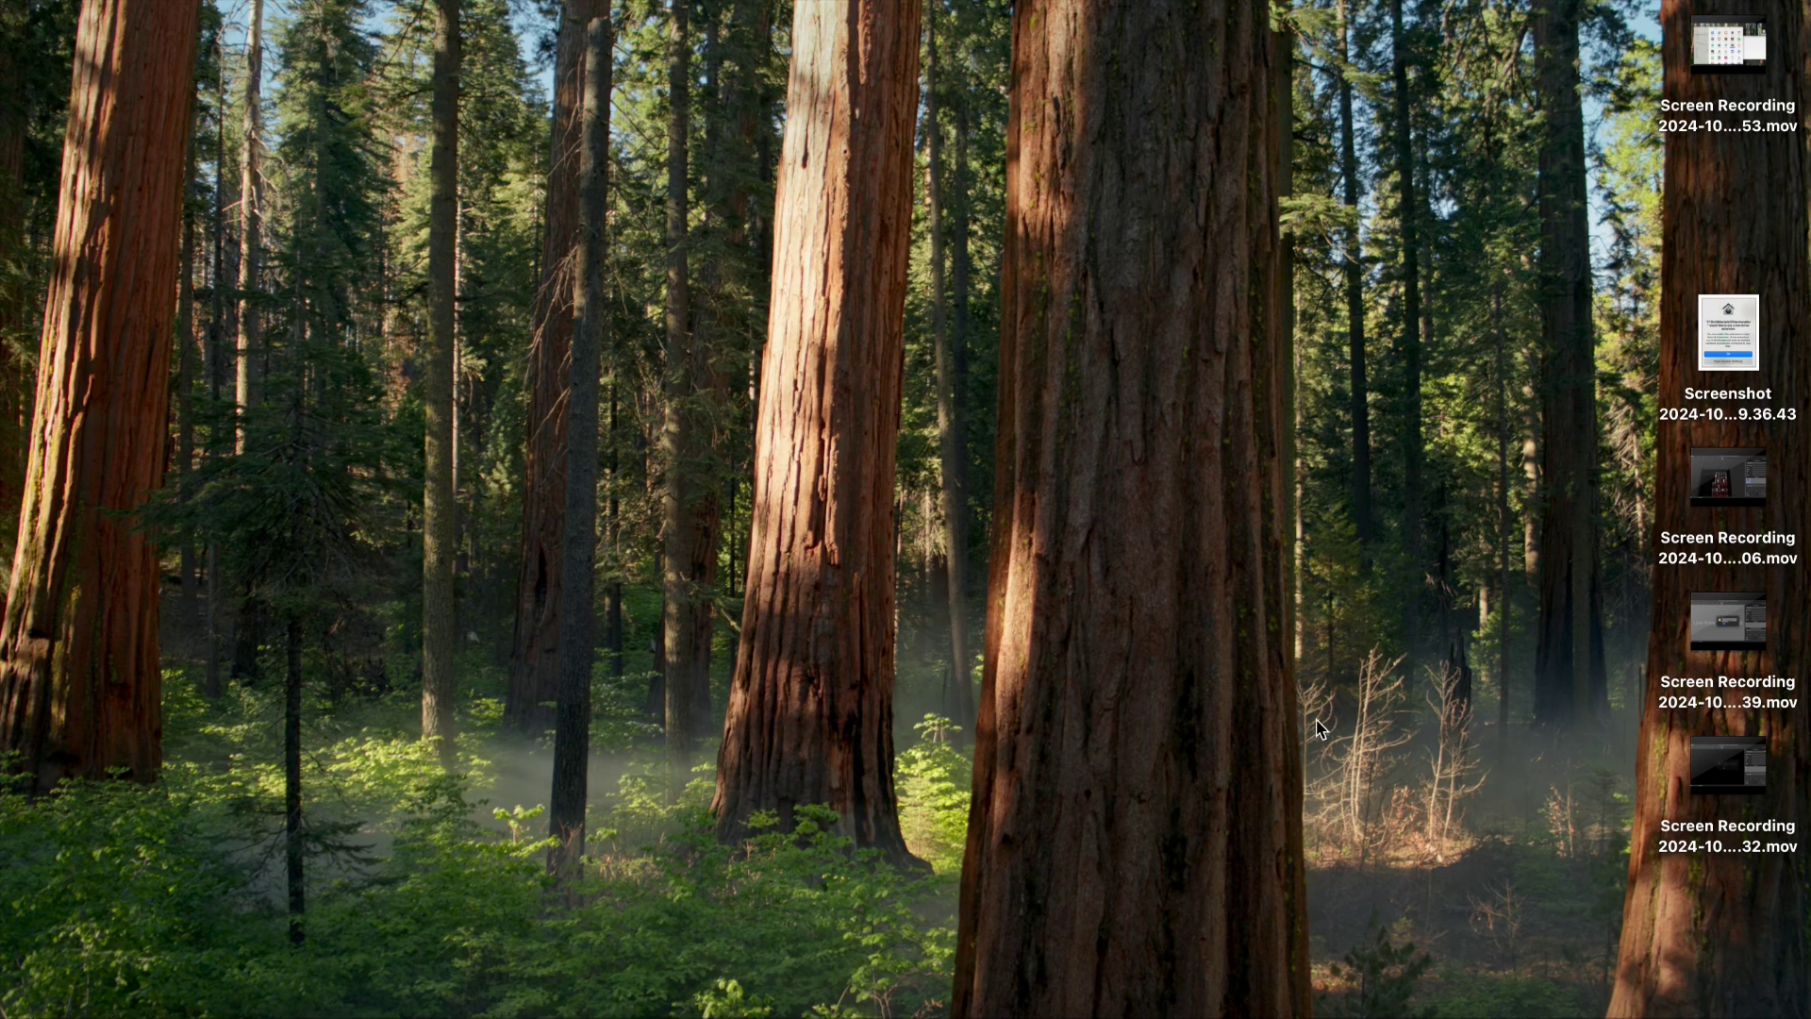
Launch Helicon Remote, dismiss the evaluation notice, and verify the Canon EOS RP and Wemacro are connected
{"action": "left_click", "coordinate": [1375, 1005]}
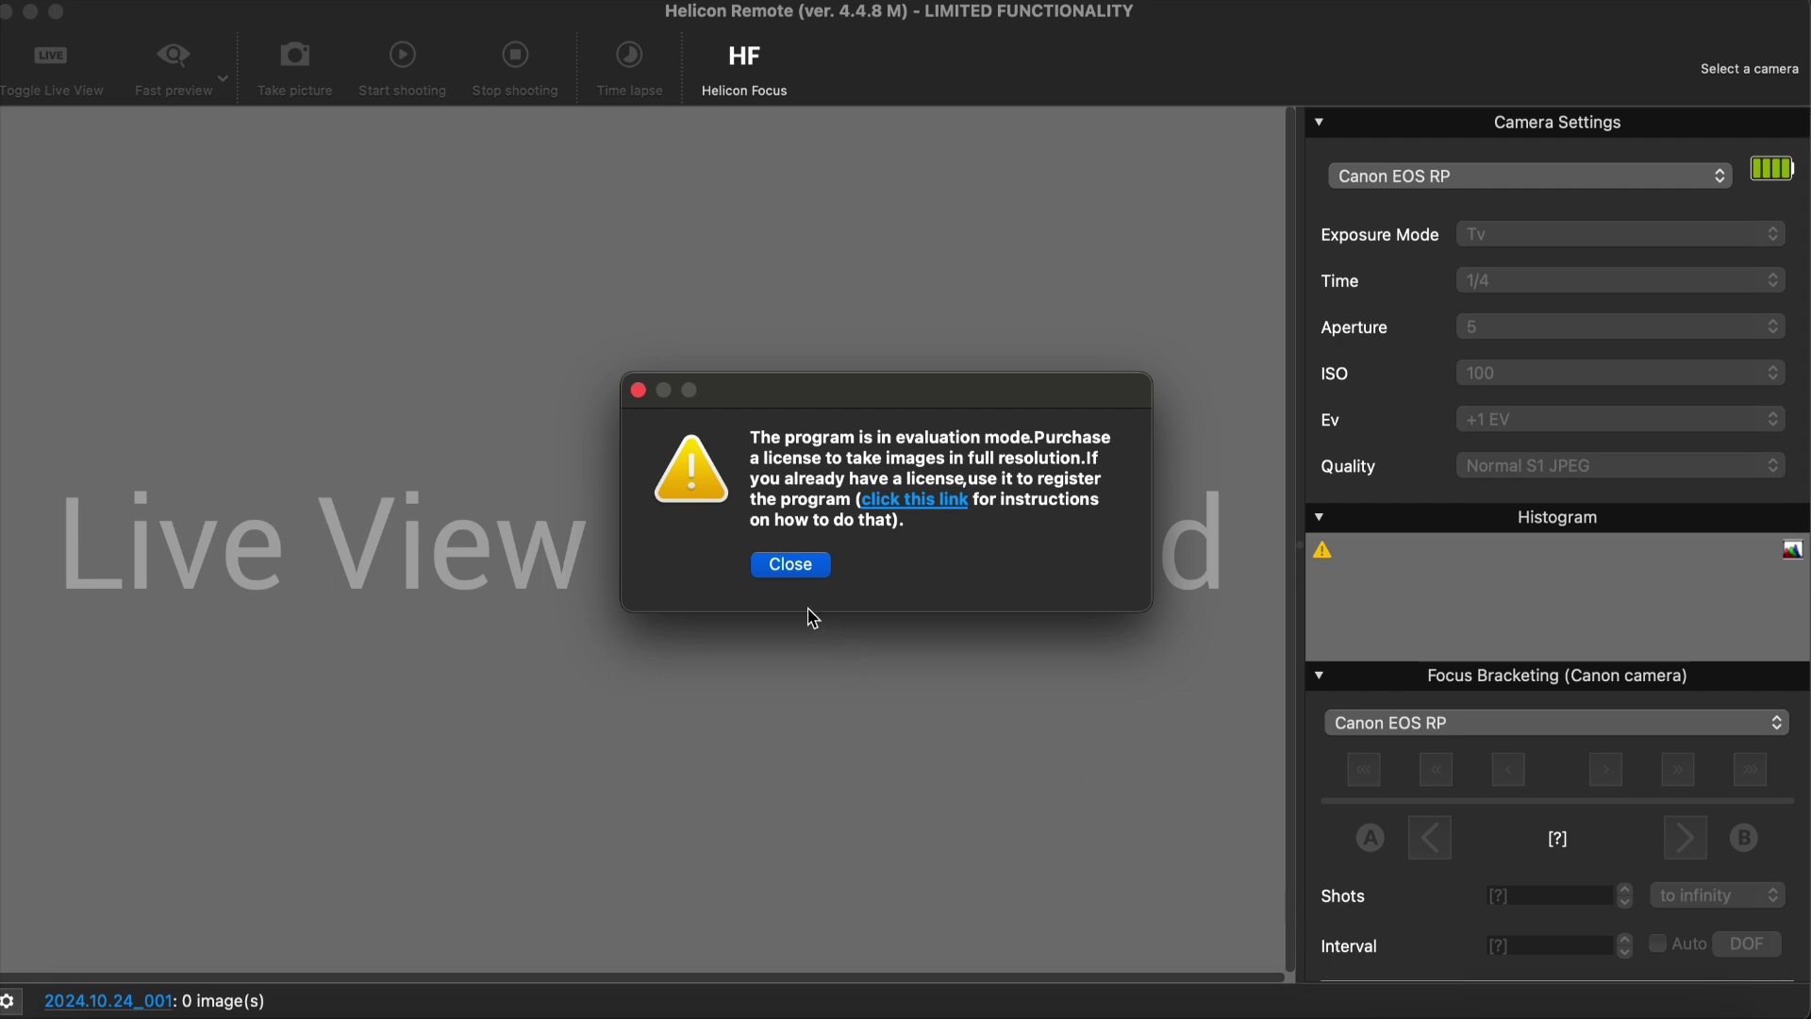
{"action": "left_click", "coordinate": [791, 564]}
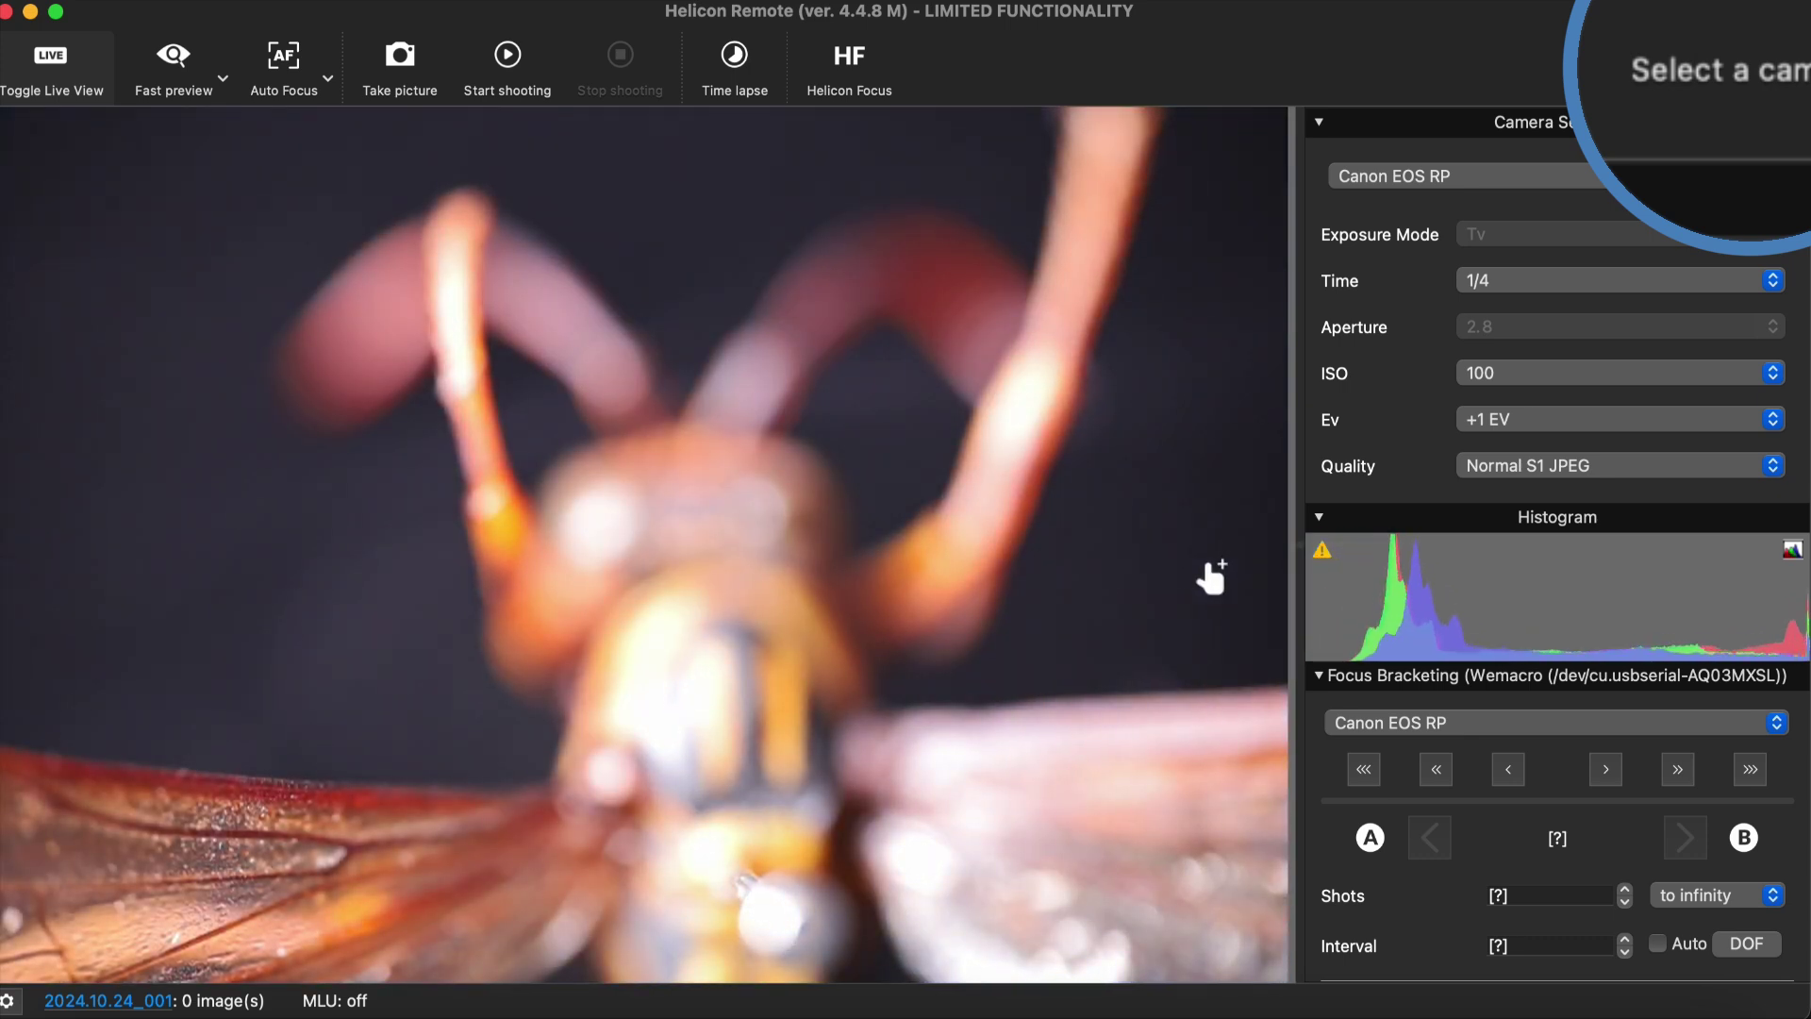
{"action": "left_click", "coordinate": [1732, 71]}
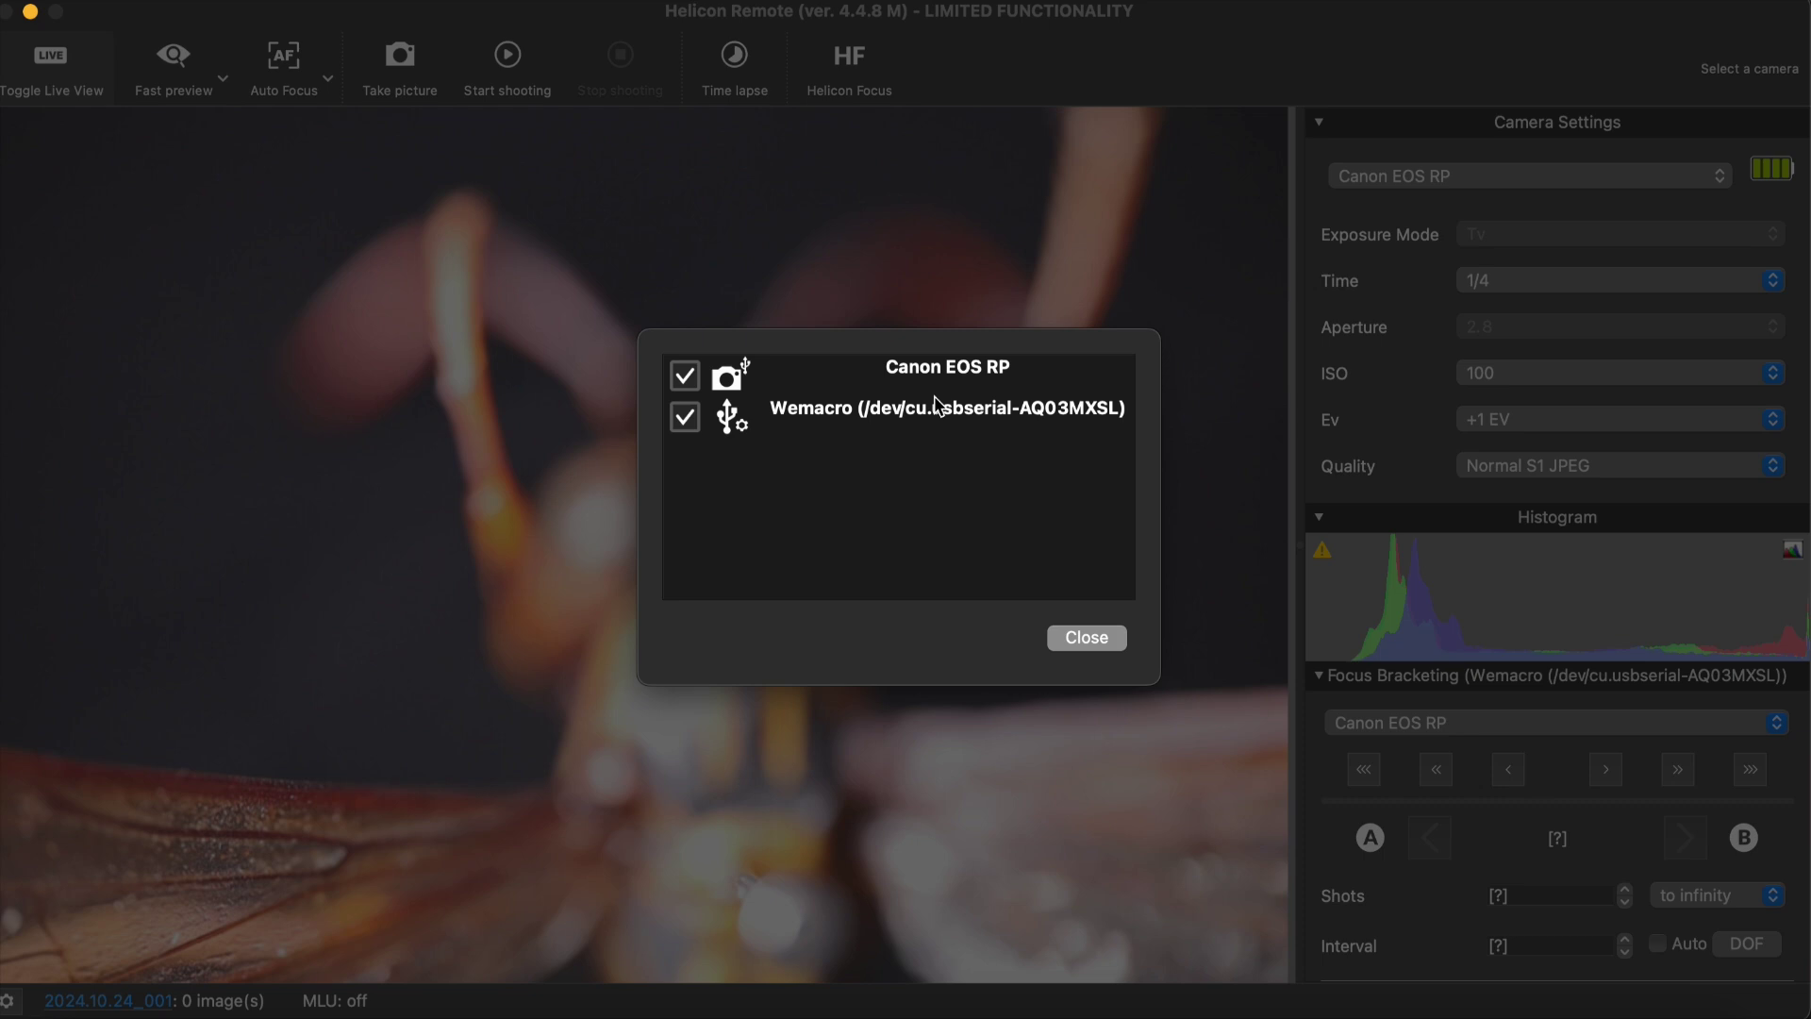
{"action": "left_click", "coordinate": [1066, 635]}
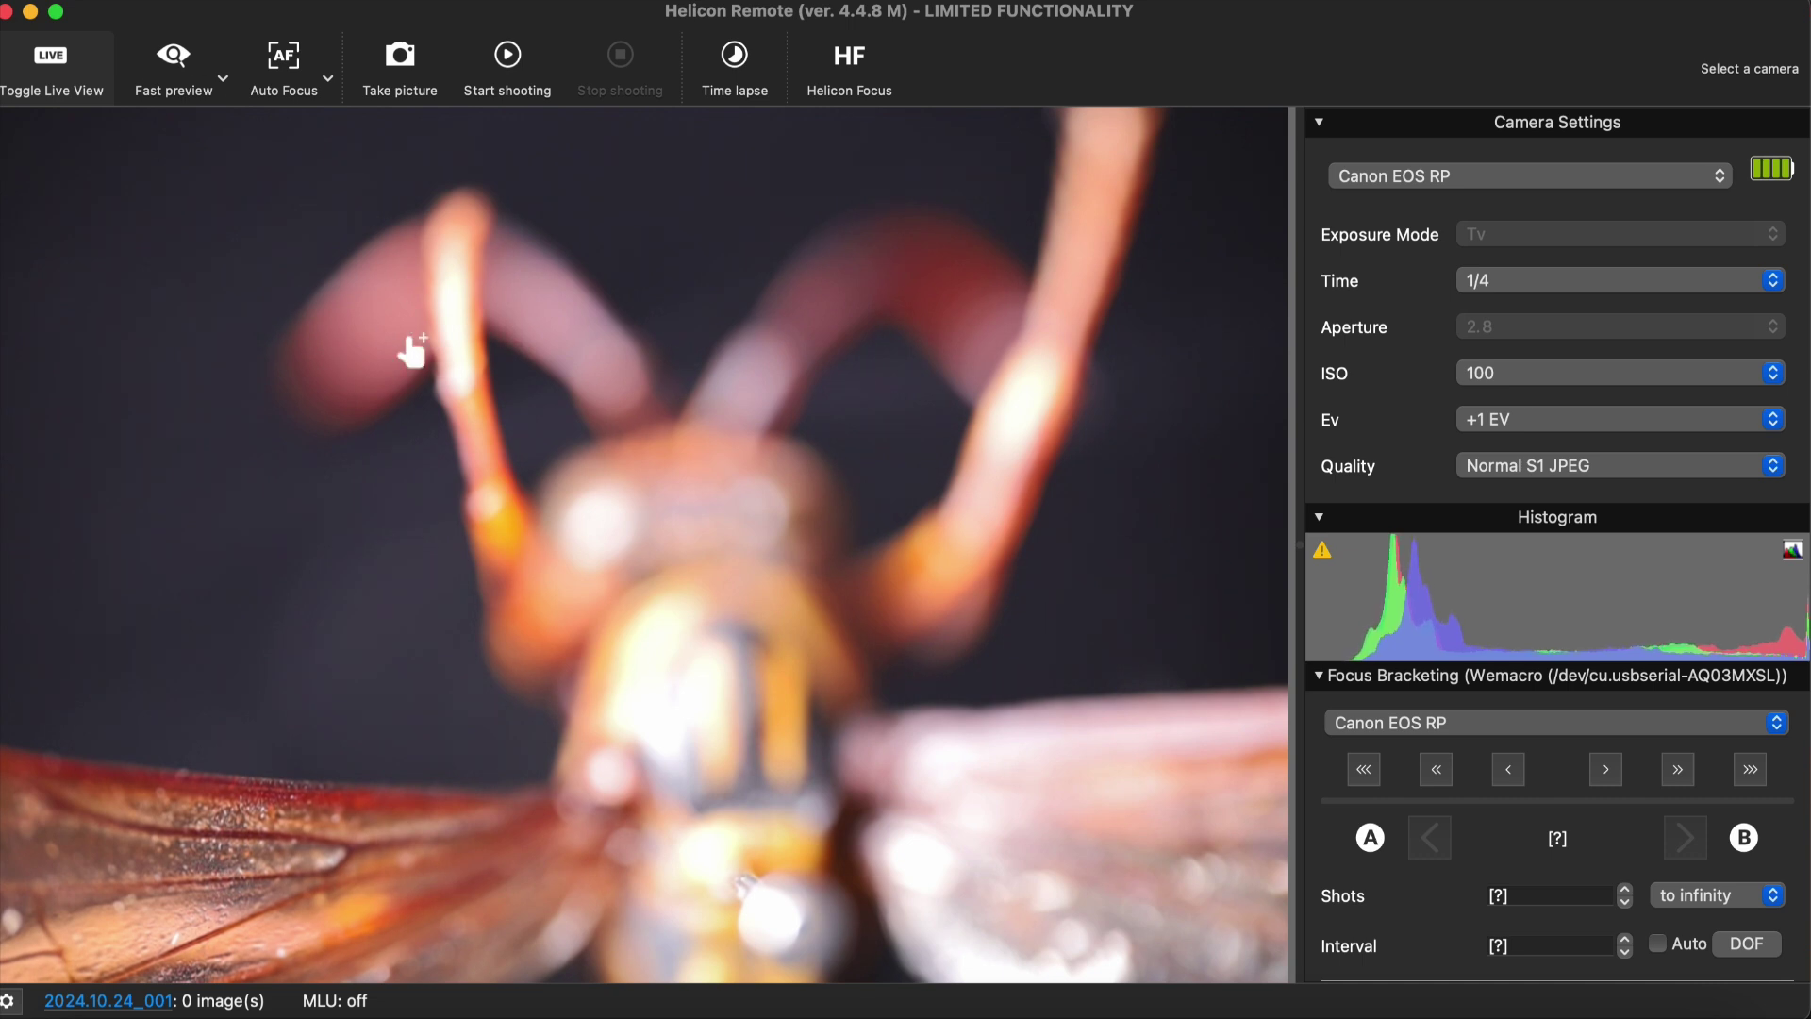
In Preferences, change the Wemacro focus step size from 1.00 to 0.5
{"action": "left_click", "coordinate": [162, 2]}
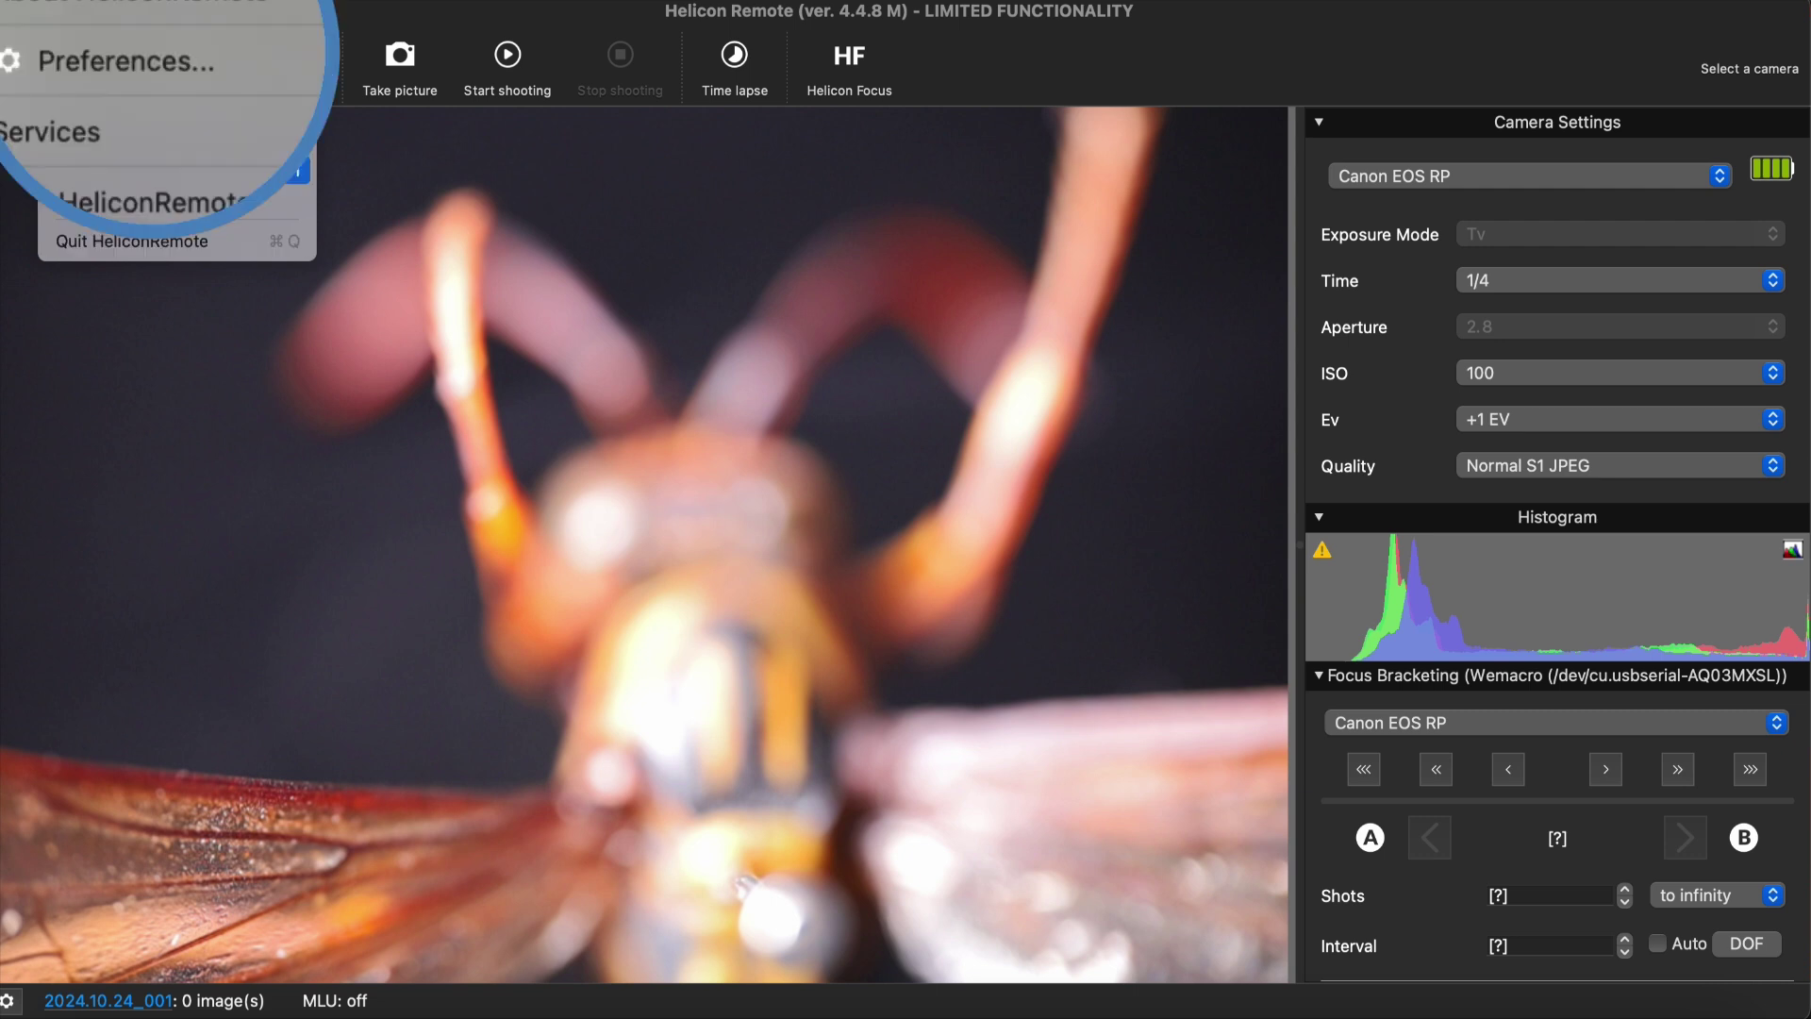
{"action": "left_click", "coordinate": [195, 60]}
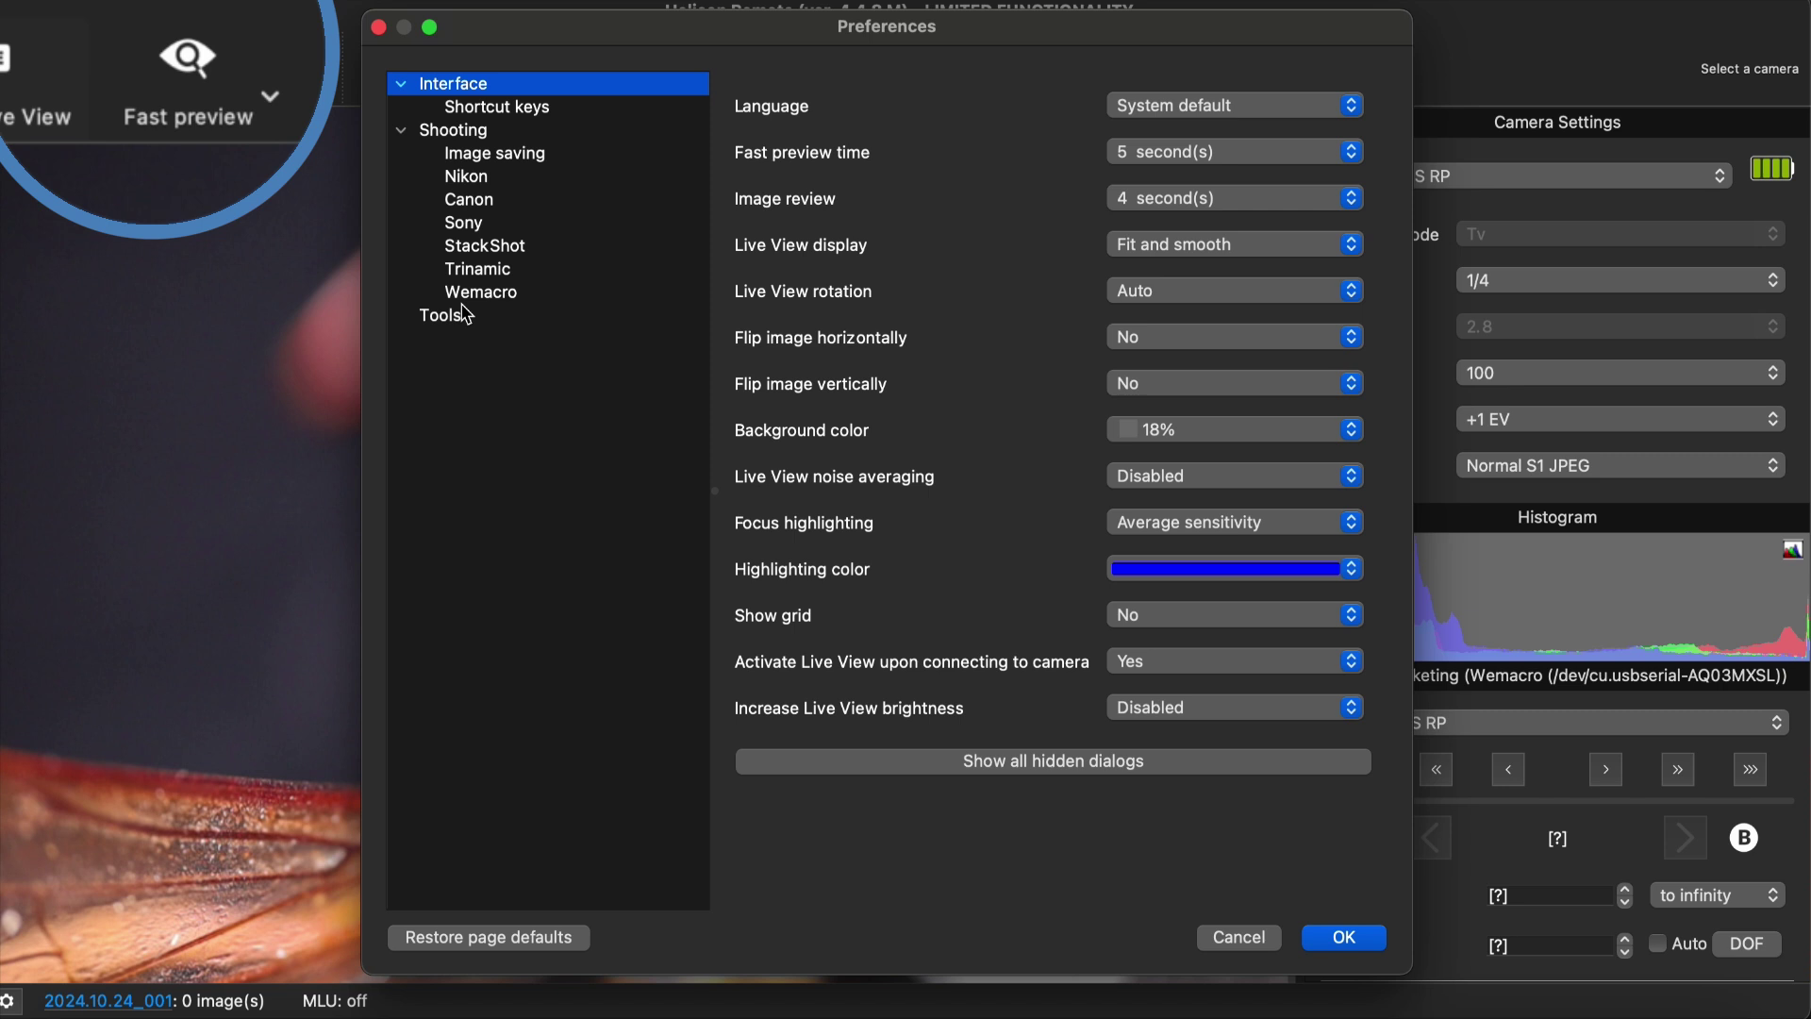
{"action": "left_click", "coordinate": [451, 315]}
{"action": "left_click", "coordinate": [464, 293]}
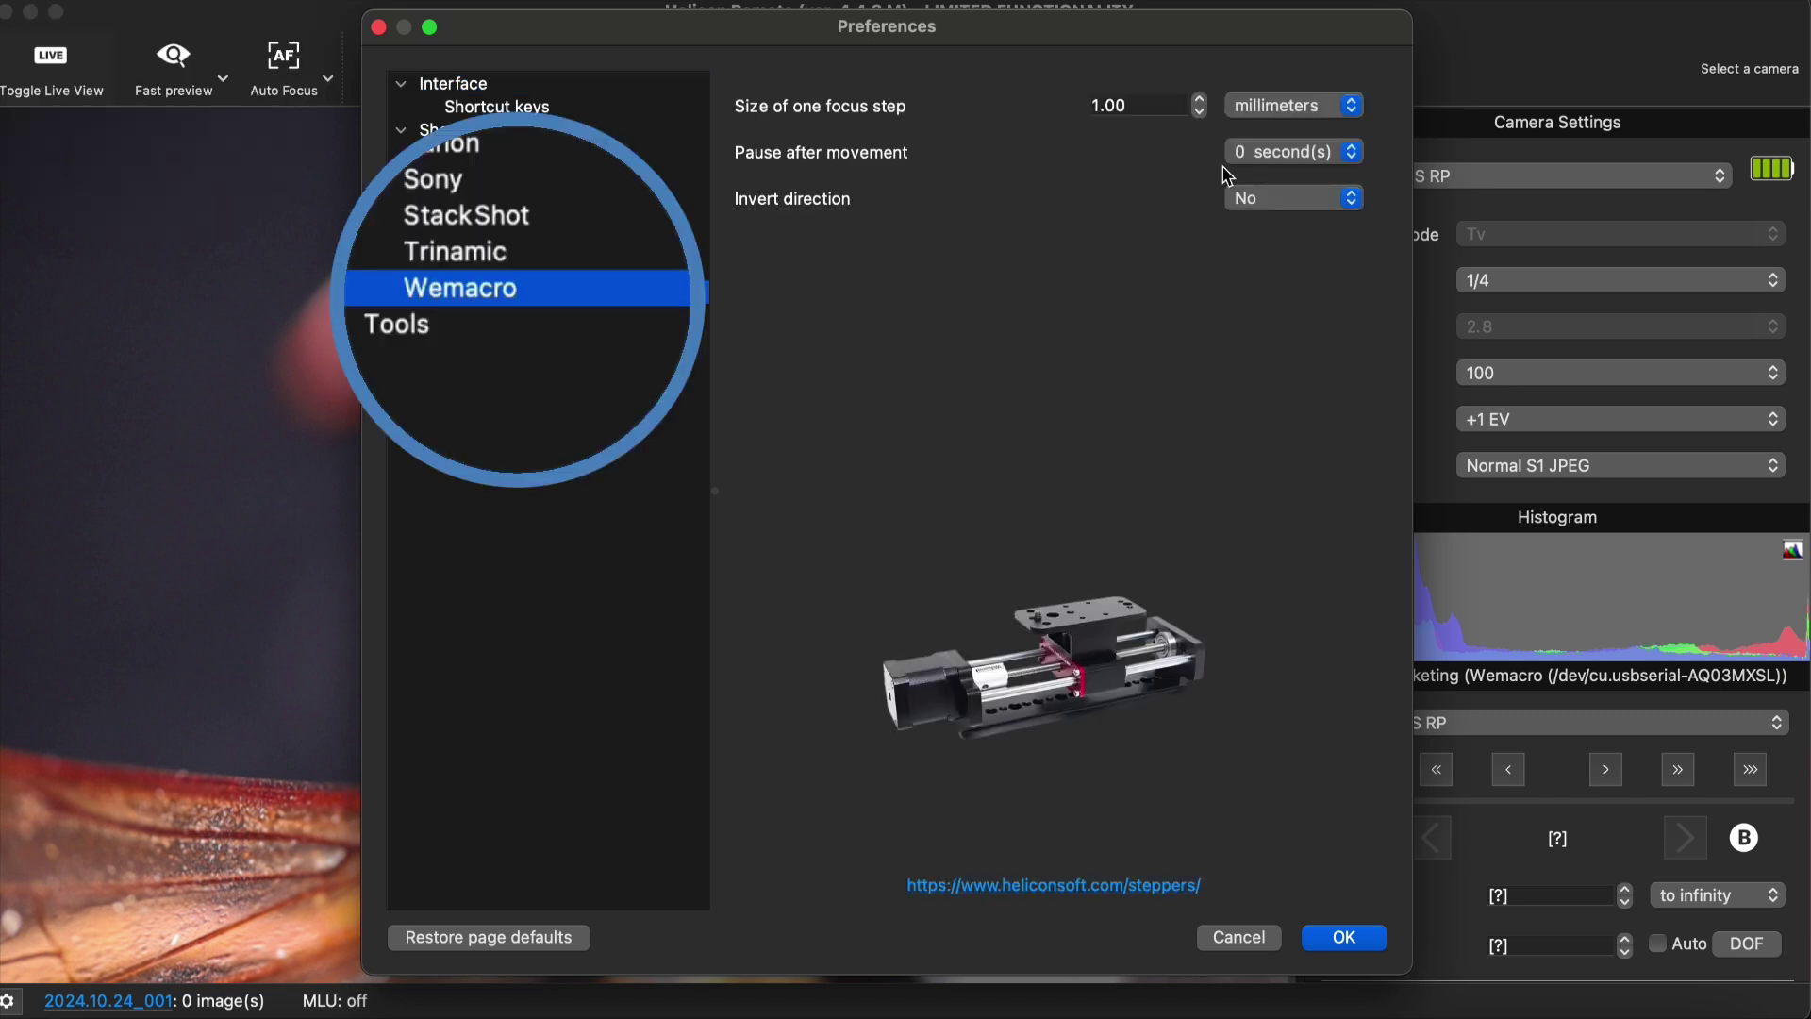
{"action": "left_click", "coordinate": [1146, 102]}
{"action": "left_click_drag", "start_coordinate": [1146, 102], "coordinate": [1019, 108]}
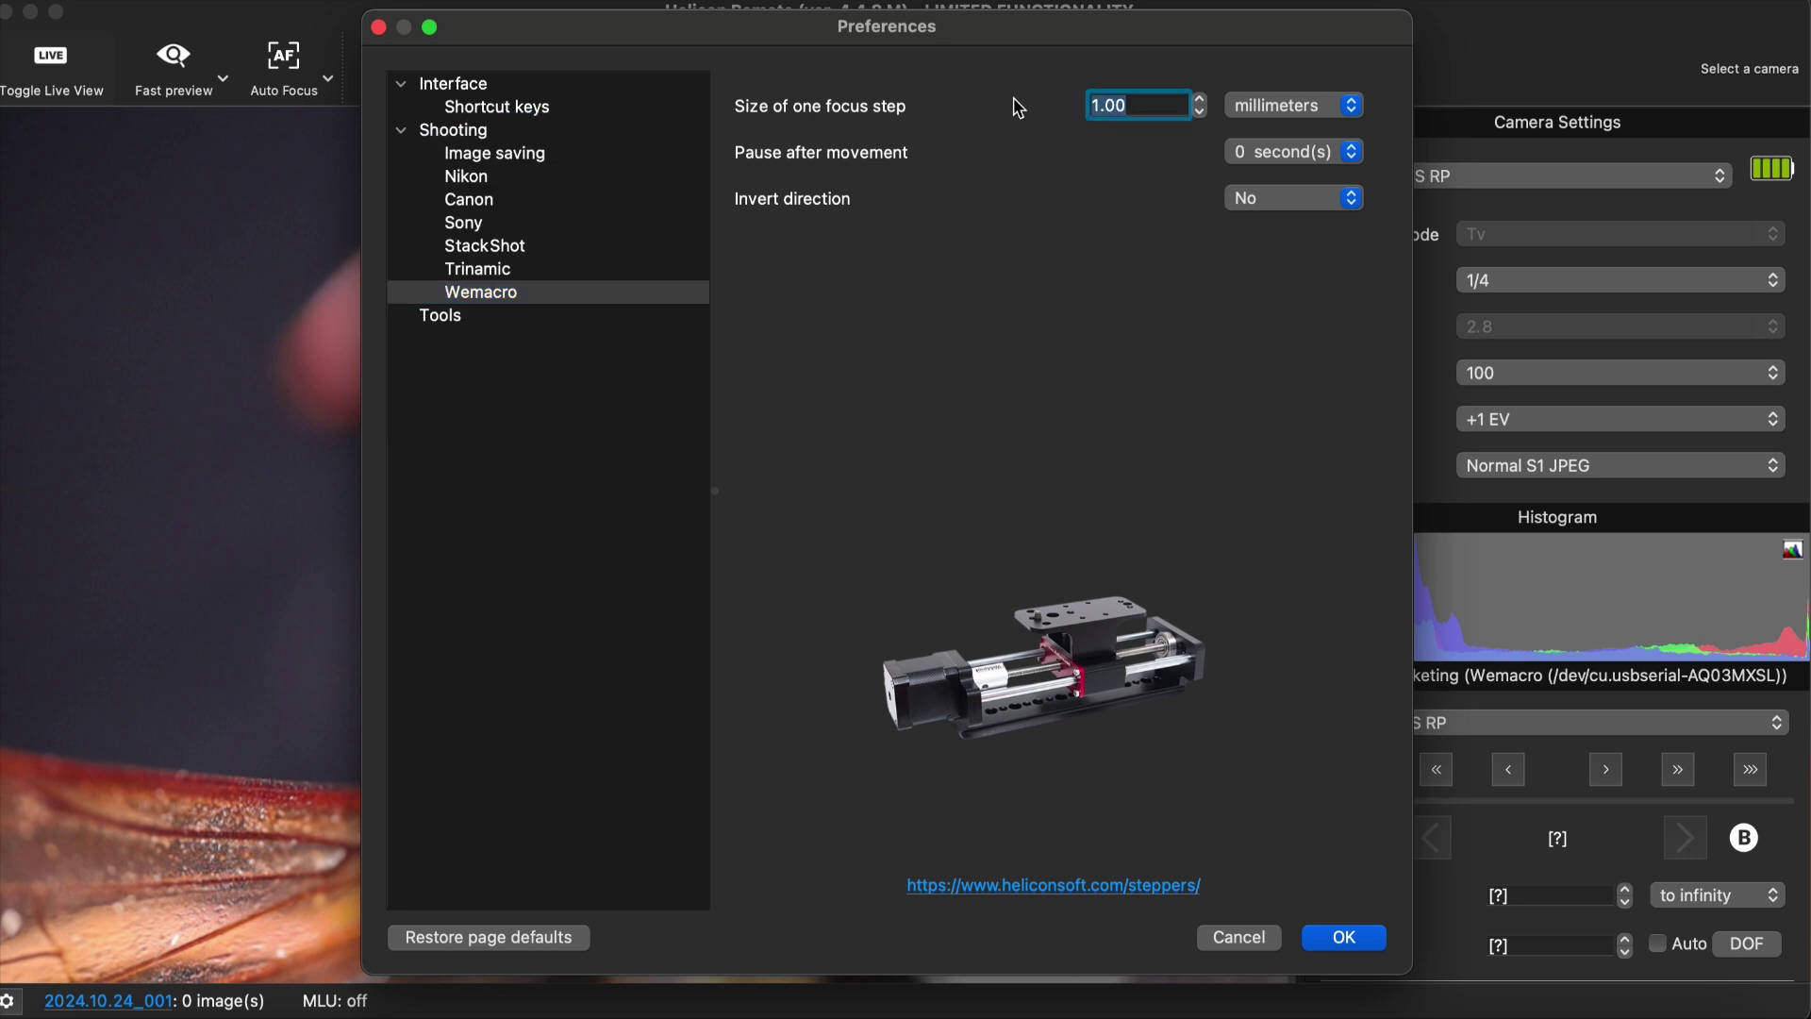
{"action": "type", "text": "0.5"}
Save the 0.5 step setting, step the rail focus back five times, and magnify the silver disc
{"action": "left_click", "coordinate": [1337, 943]}
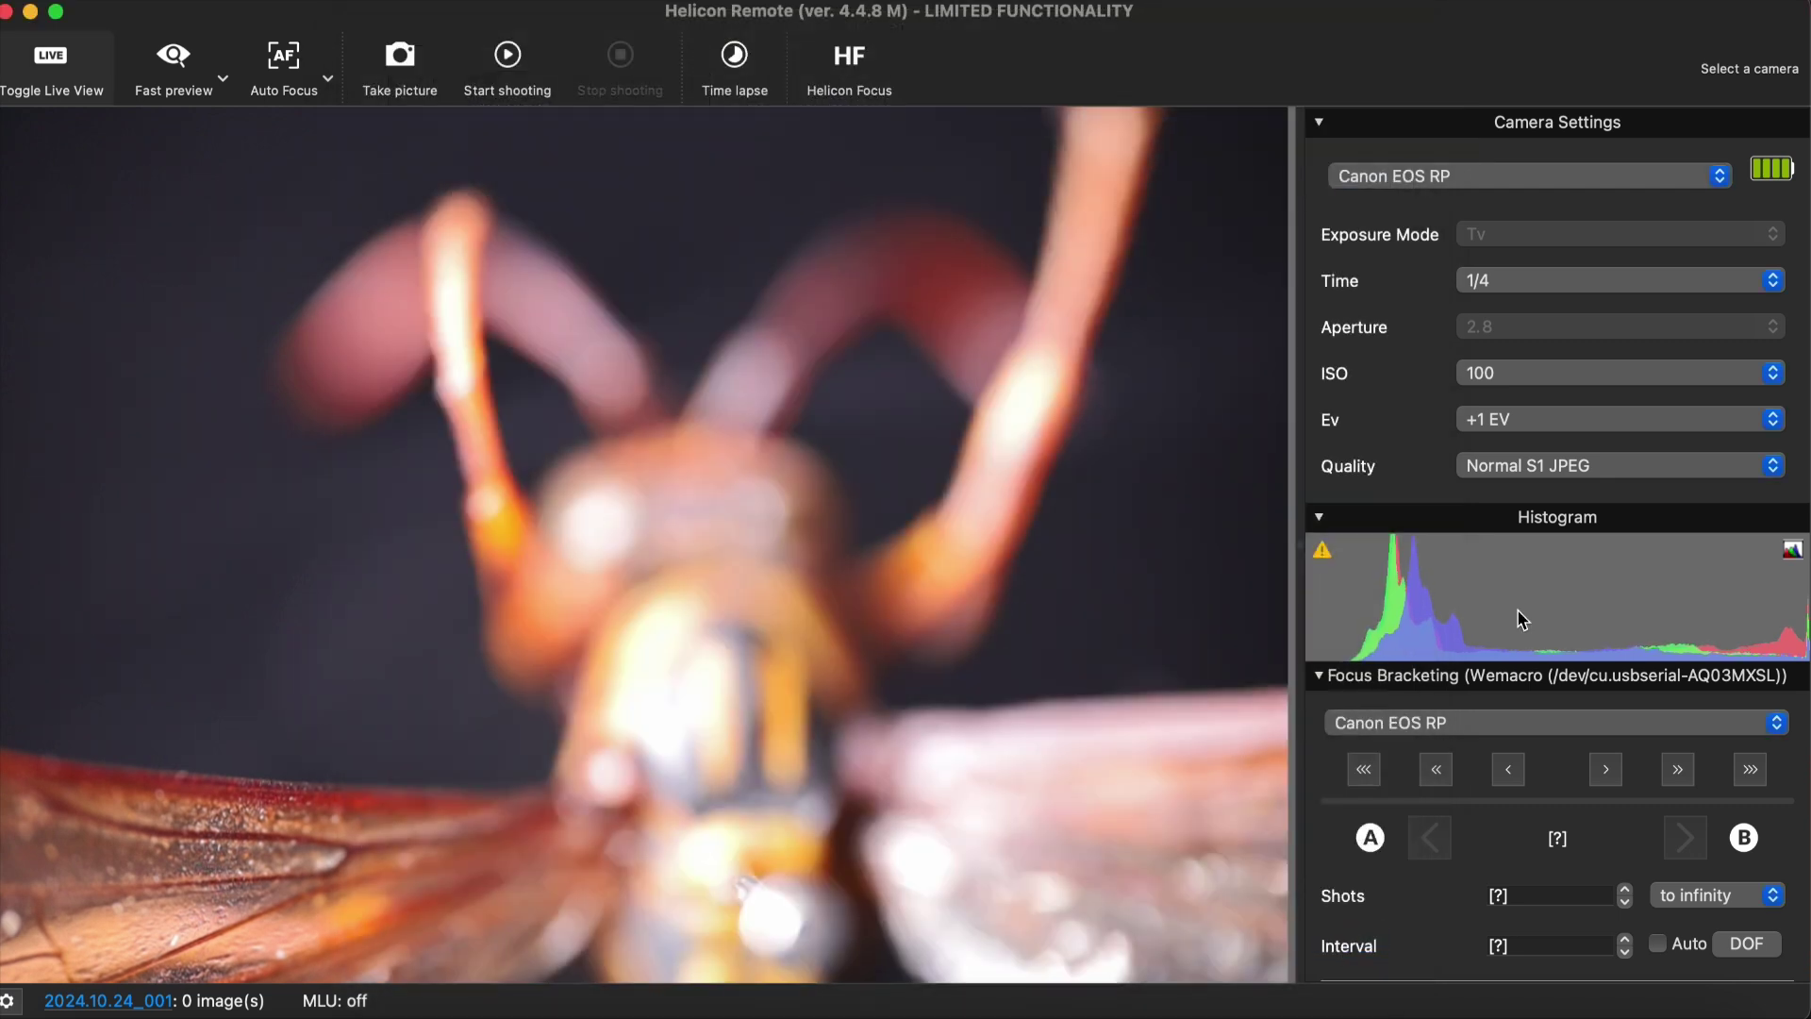
{"action": "left_click", "coordinate": [1515, 780]}
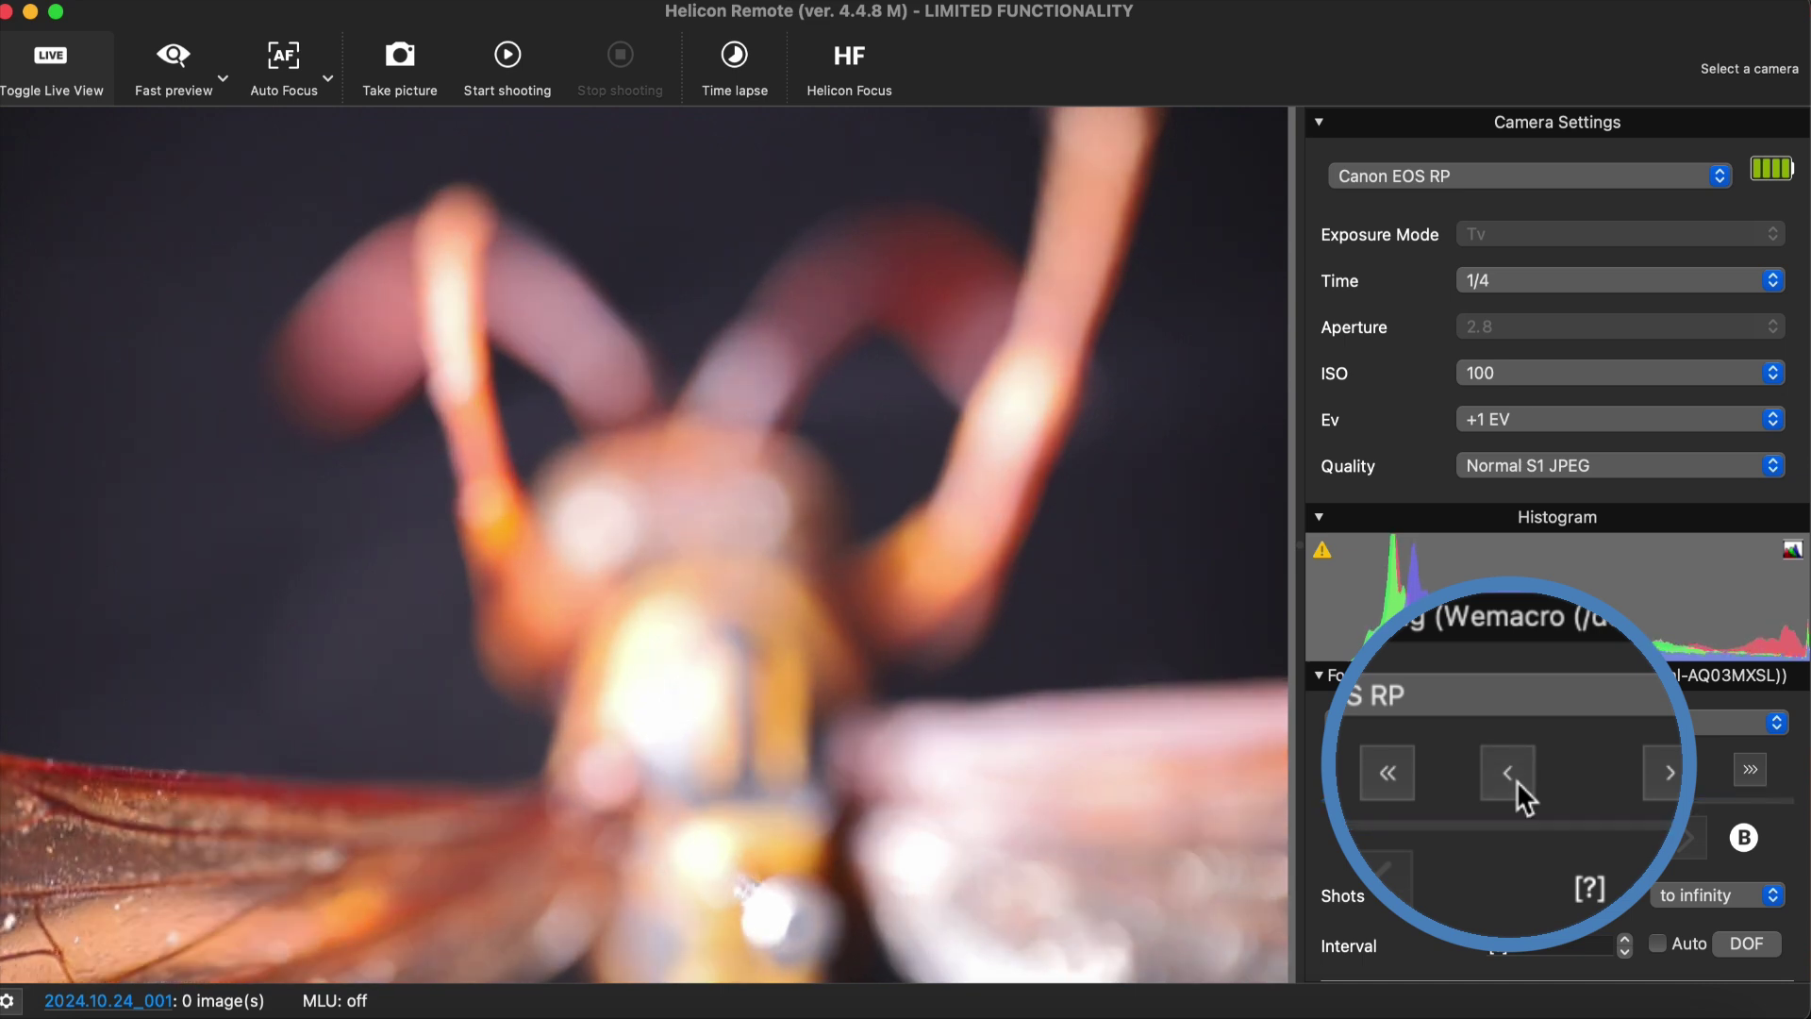
{"action": "left_click", "coordinate": [1515, 780]}
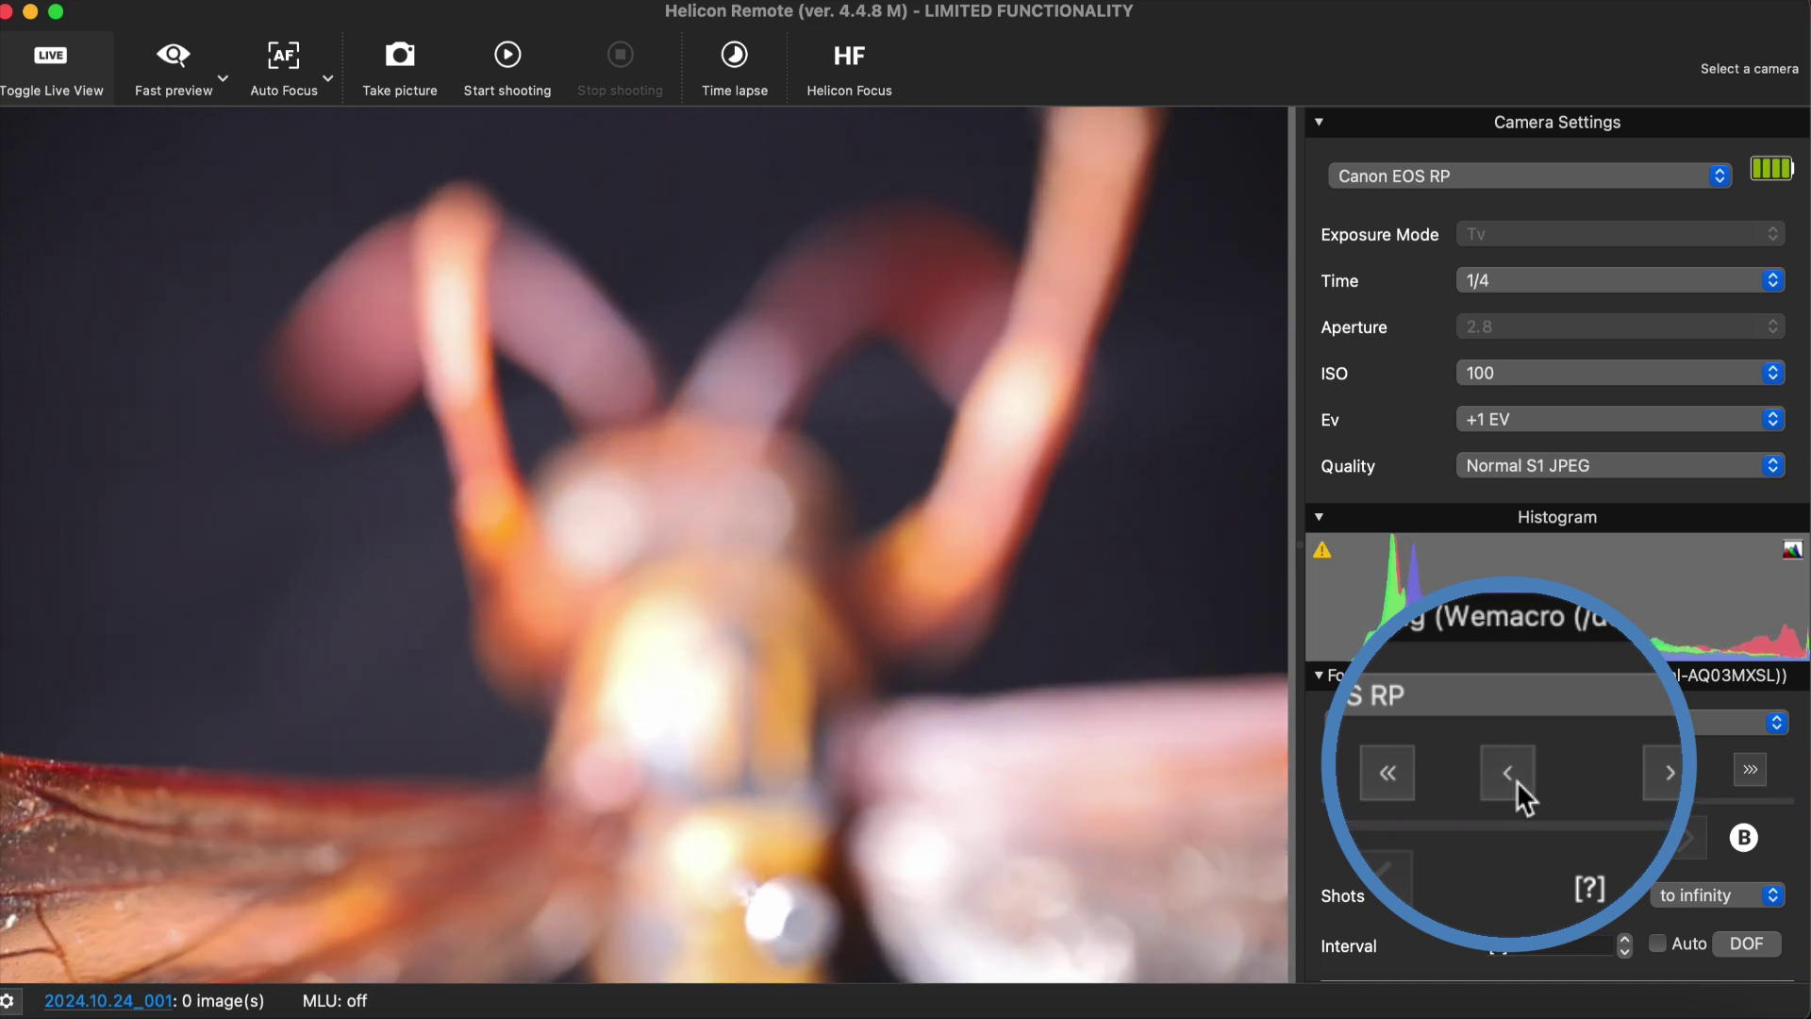
{"action": "left_click", "coordinate": [1515, 779]}
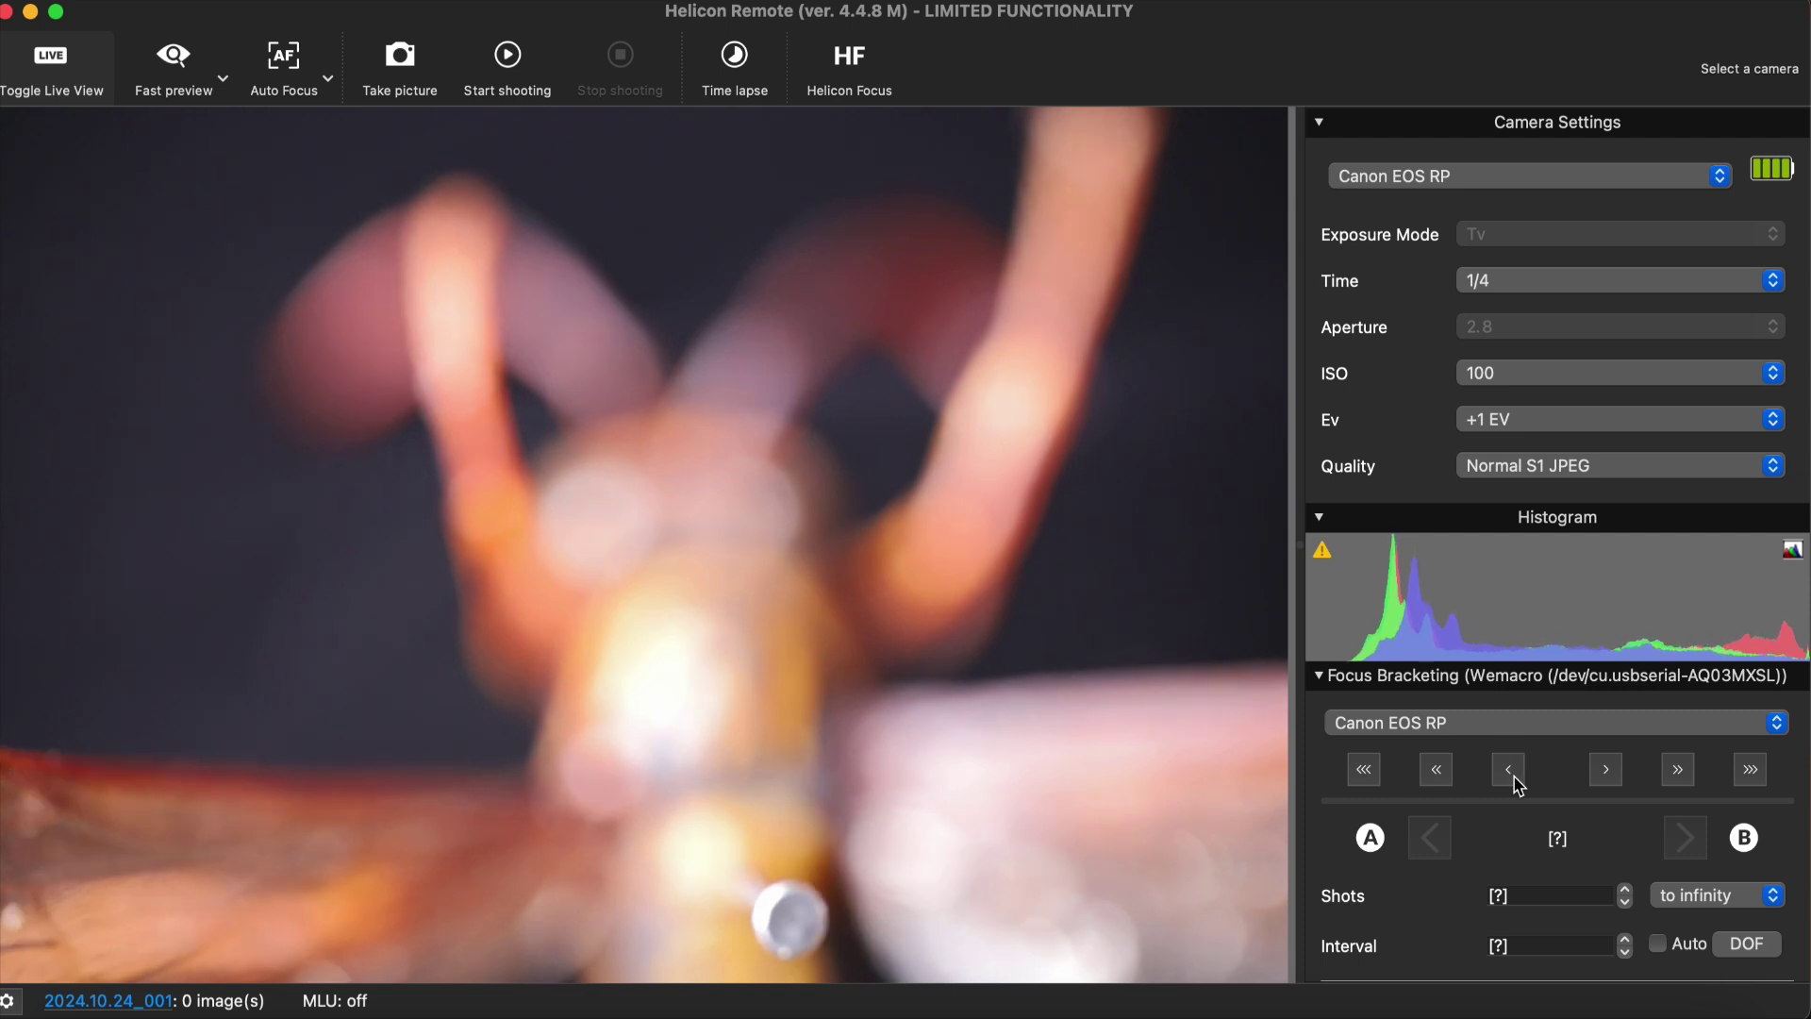
{"action": "left_click", "coordinate": [1515, 779]}
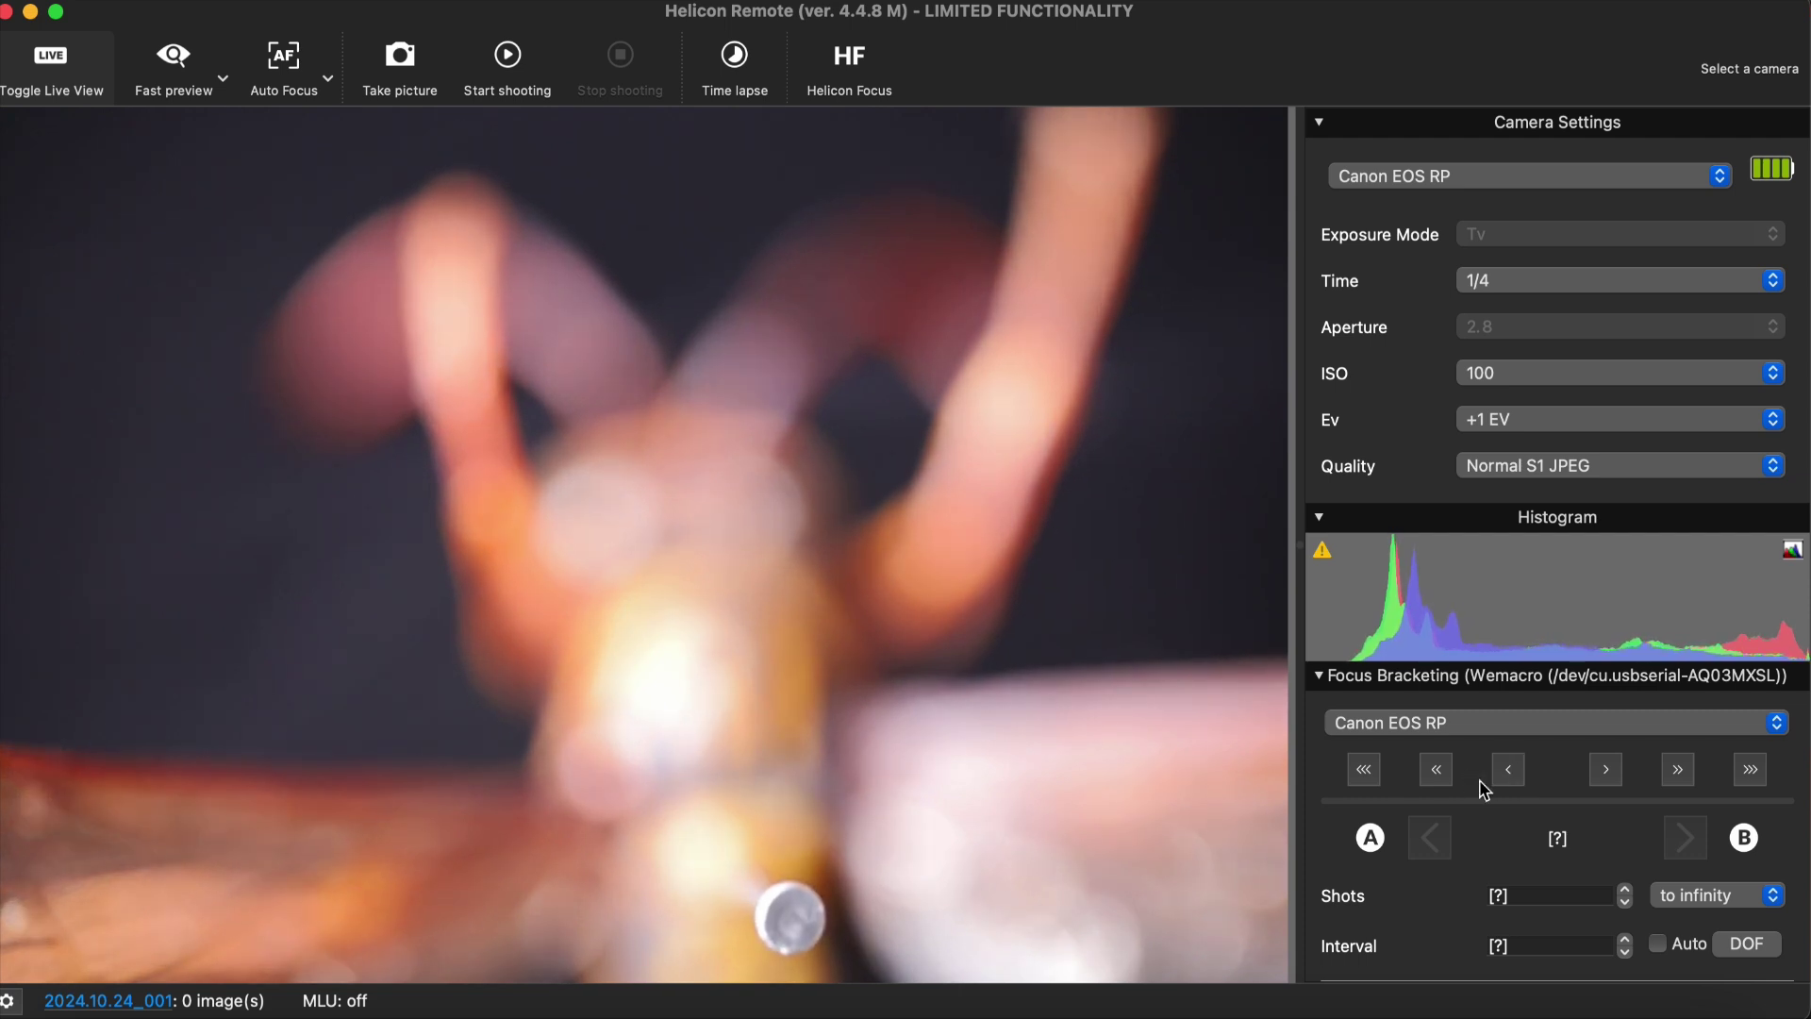
{"action": "left_click", "coordinate": [1513, 771]}
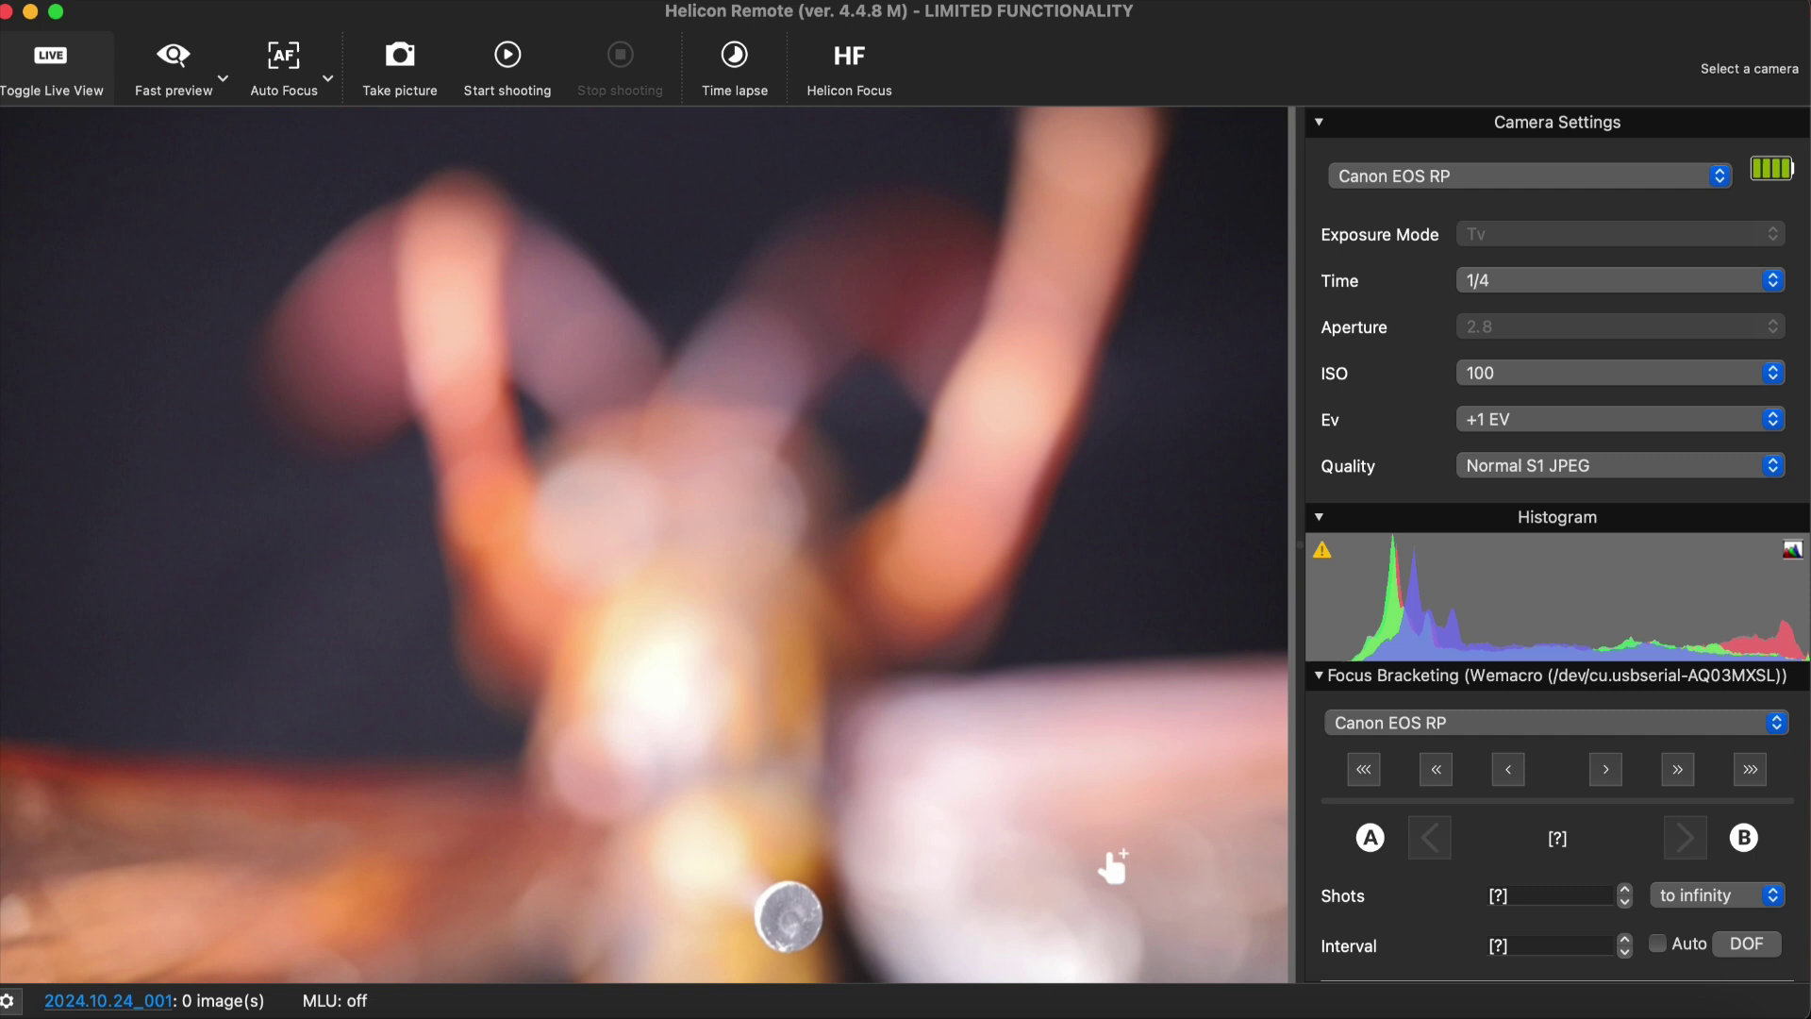
{"action": "left_click", "coordinate": [782, 921]}
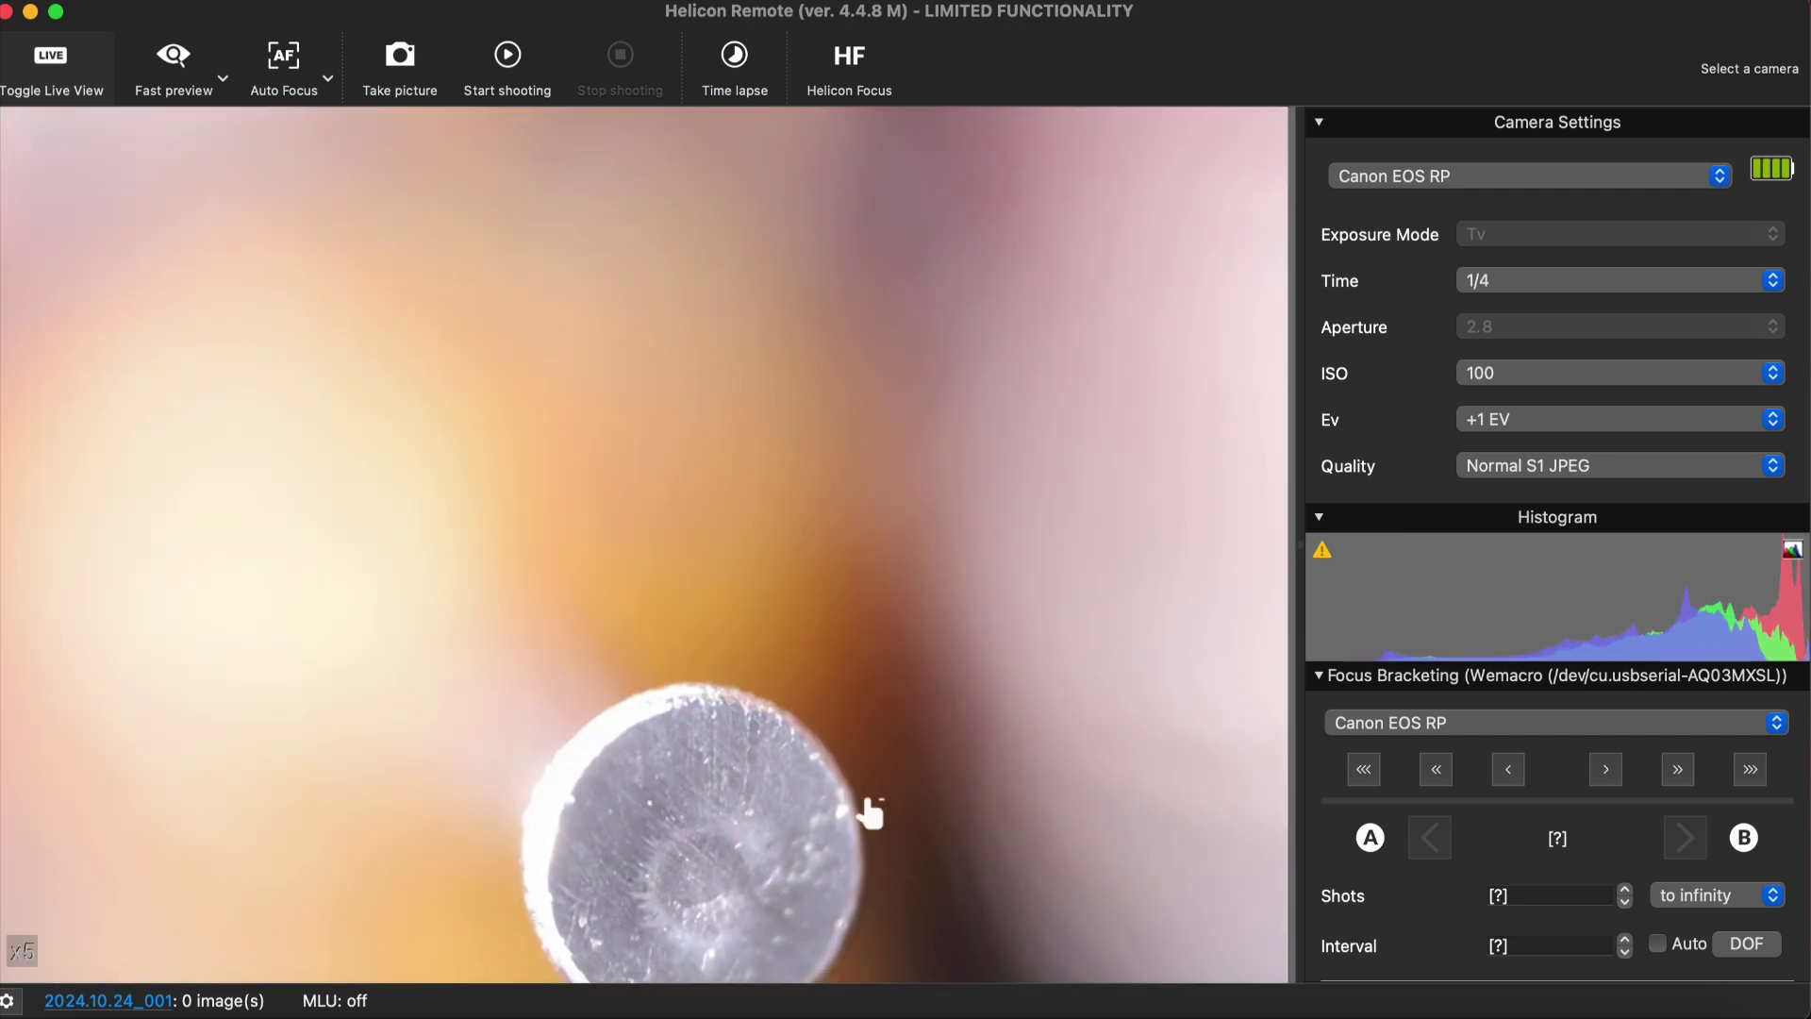
Mark the near focus as start point A and advance focus in five large steps
{"action": "left_click", "coordinate": [1031, 801]}
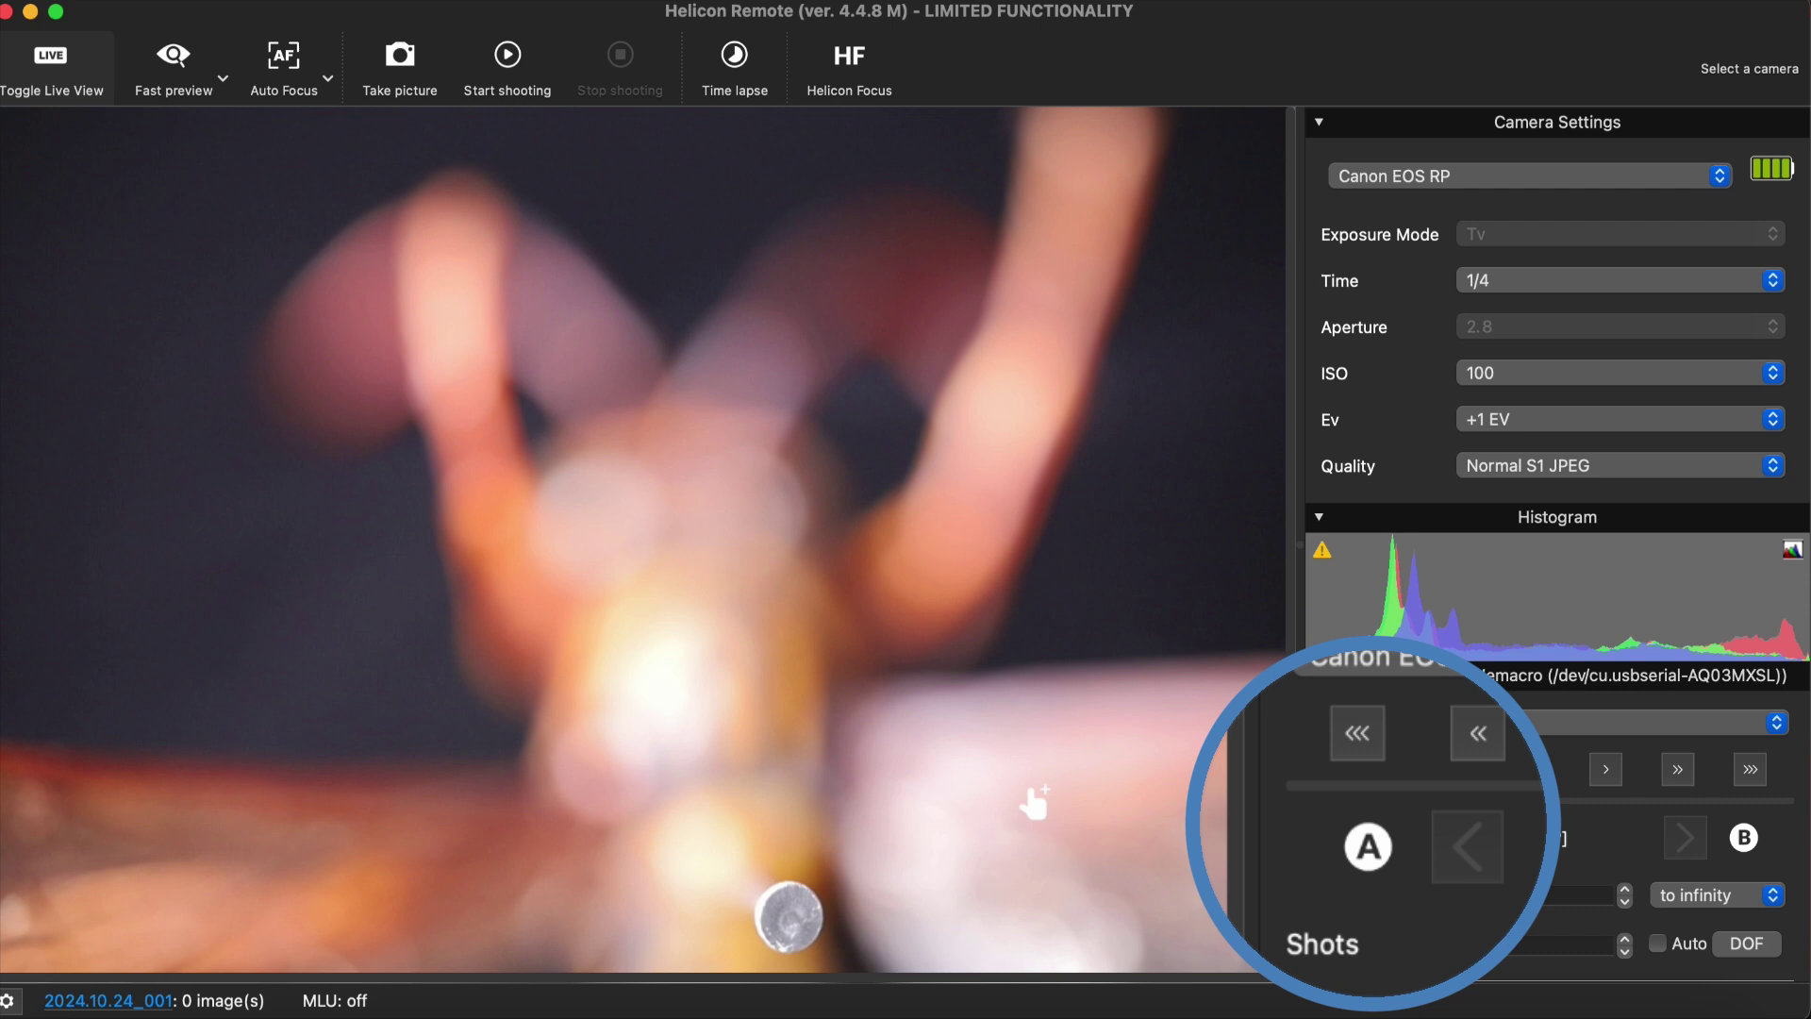
{"action": "left_click", "coordinate": [1367, 840]}
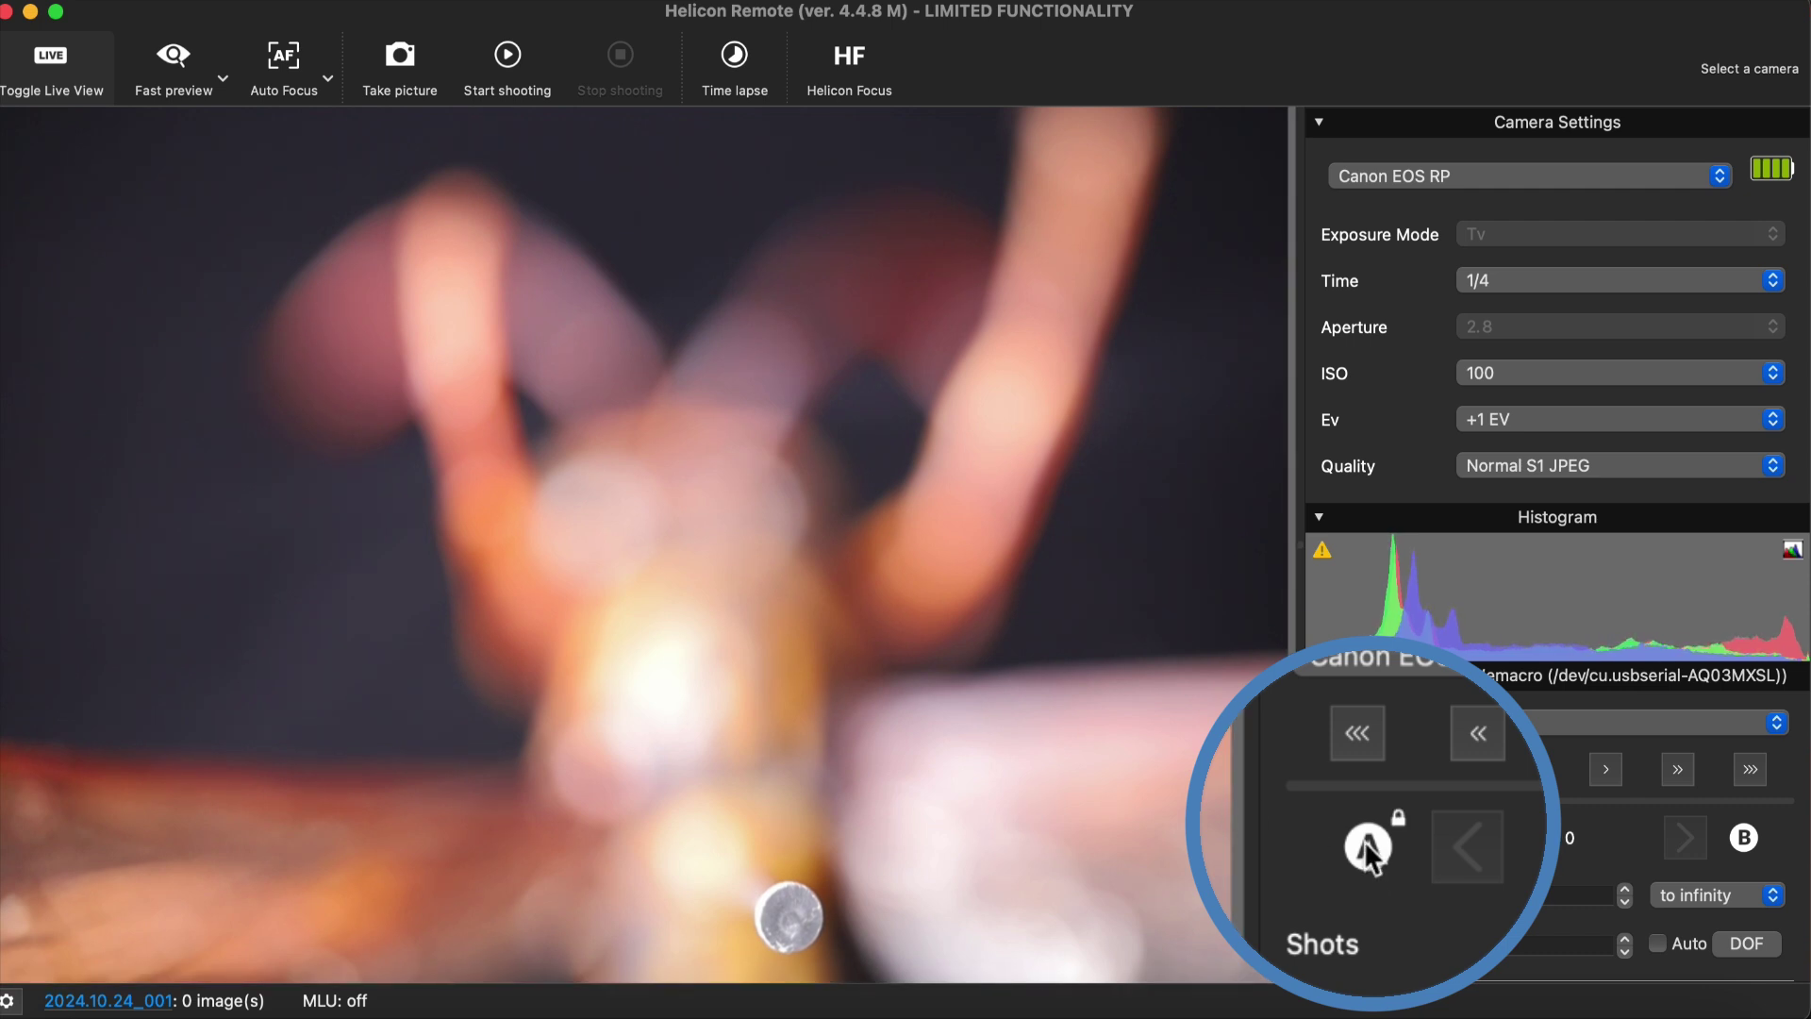
{"action": "left_click", "coordinate": [1686, 776]}
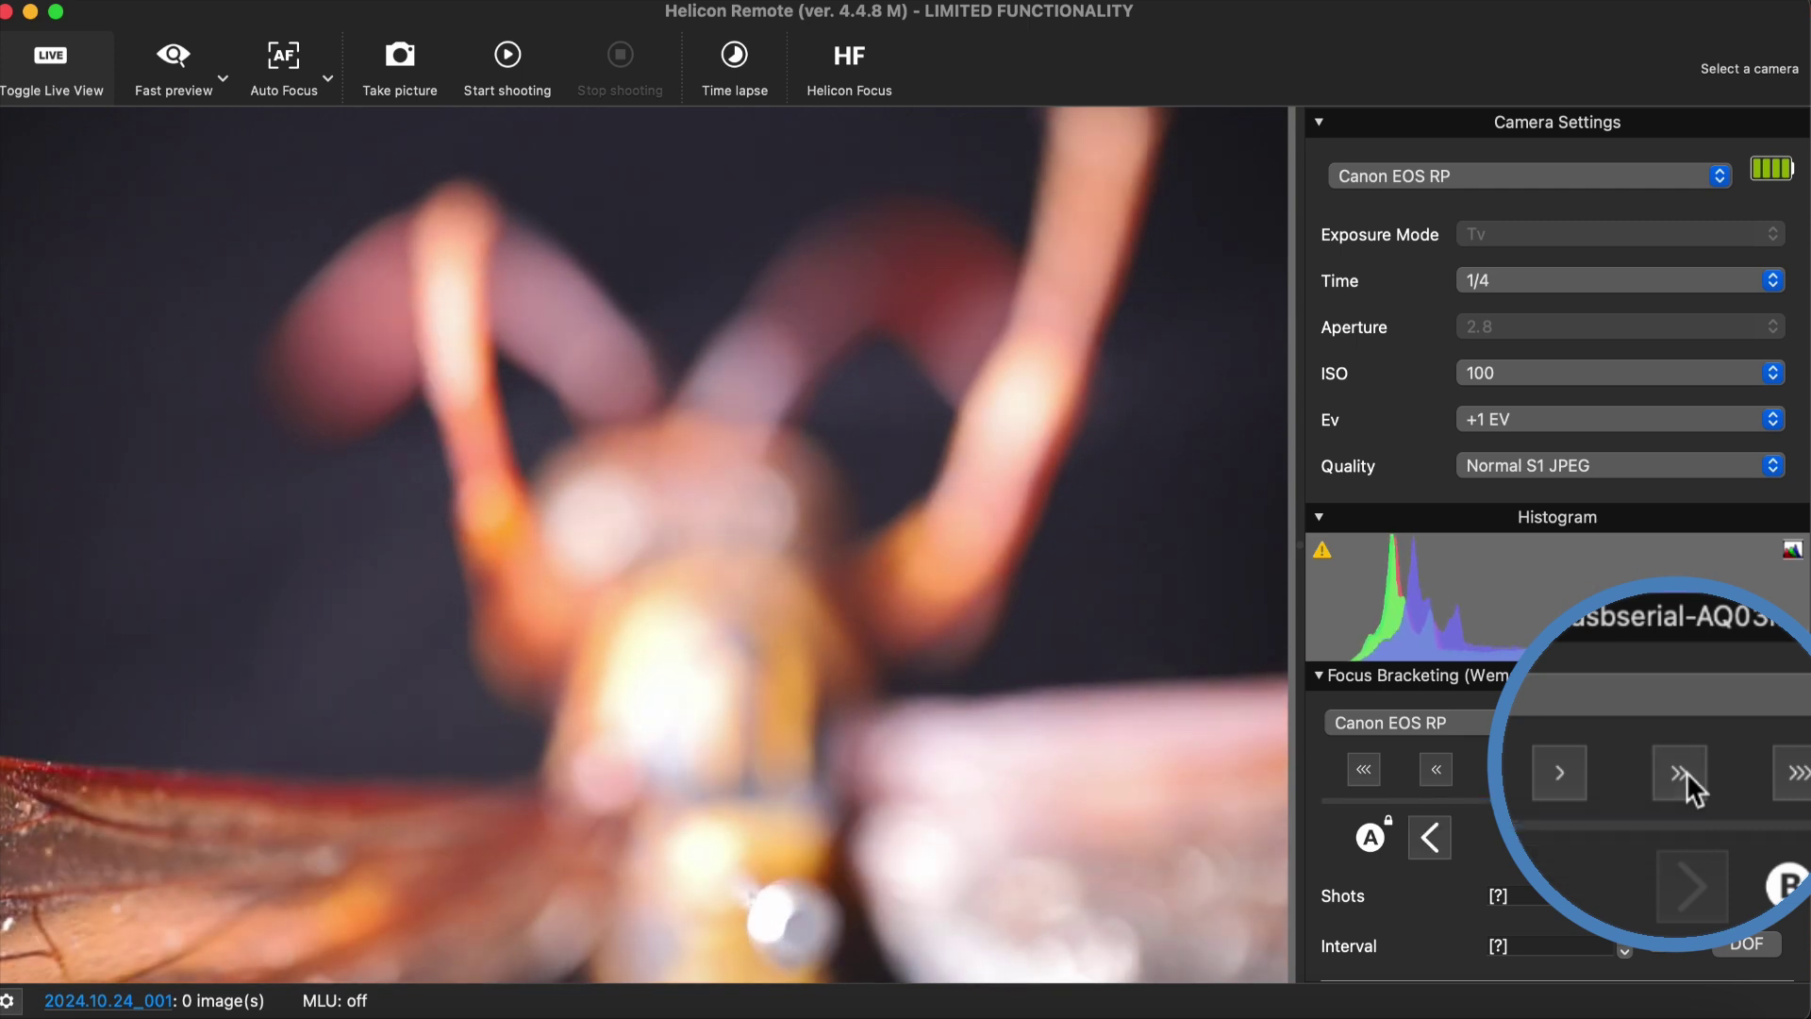
{"action": "left_click", "coordinate": [1687, 772]}
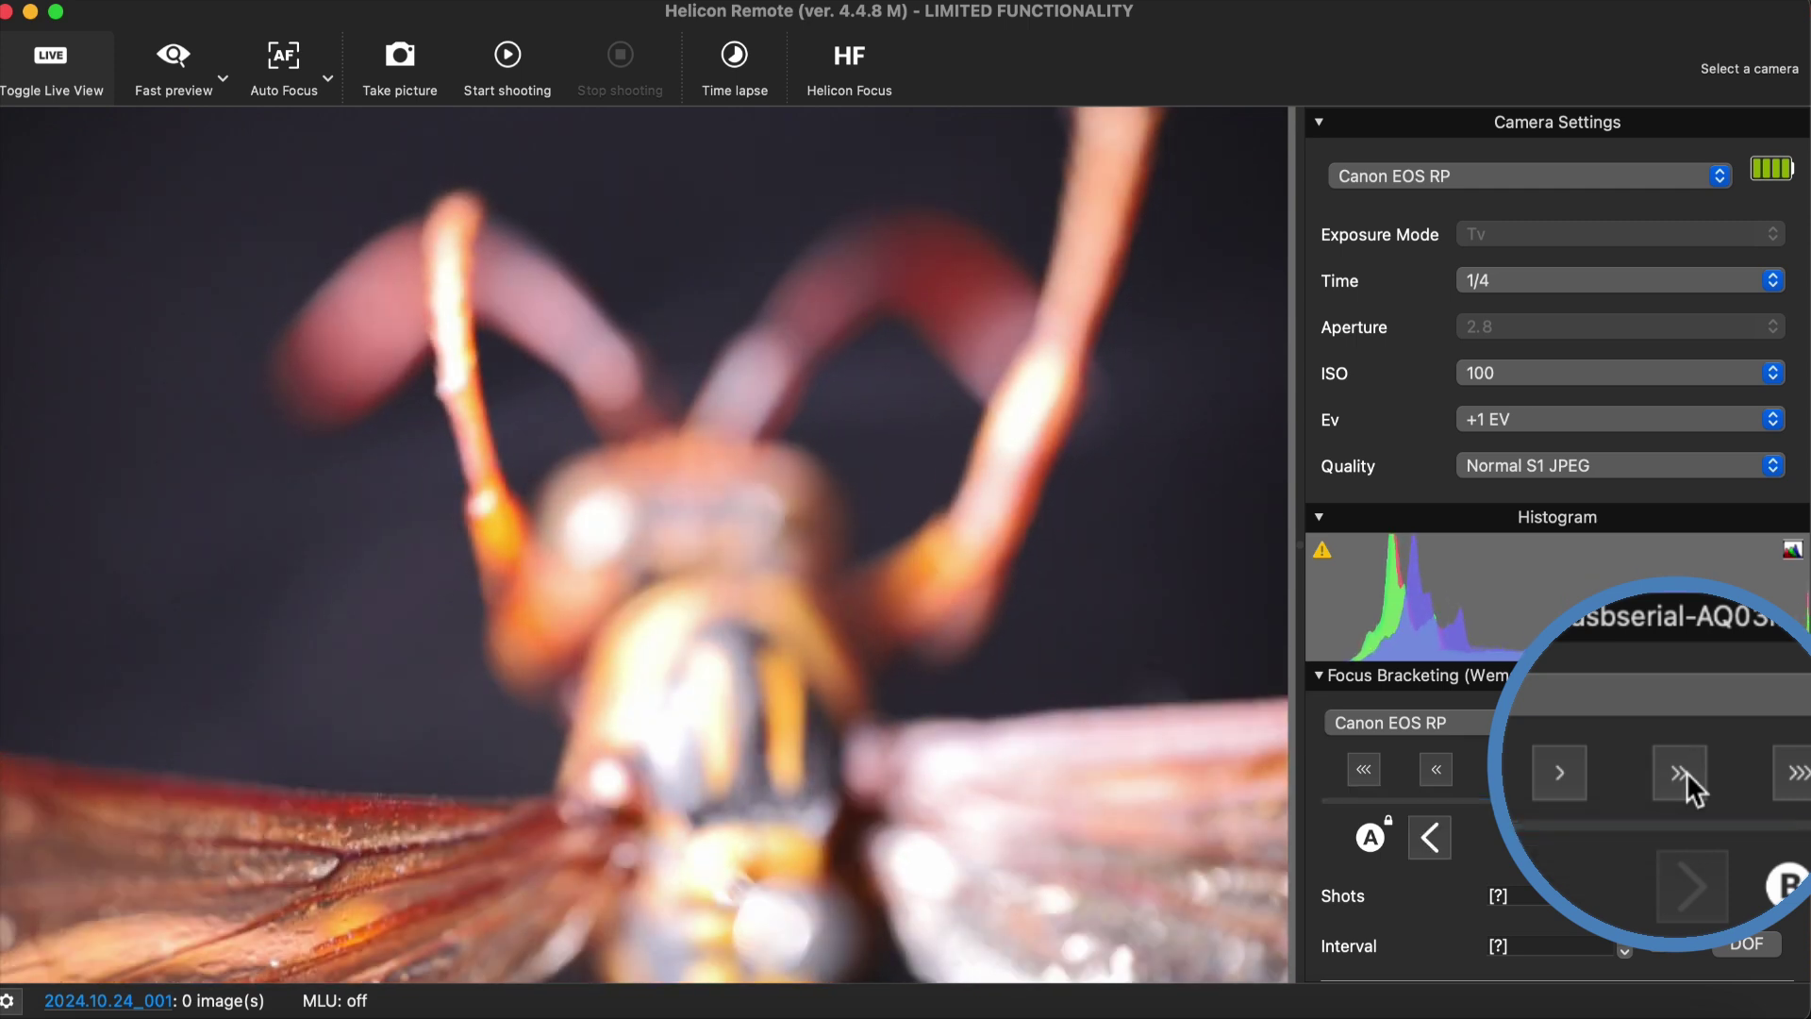
{"action": "left_click", "coordinate": [1687, 771]}
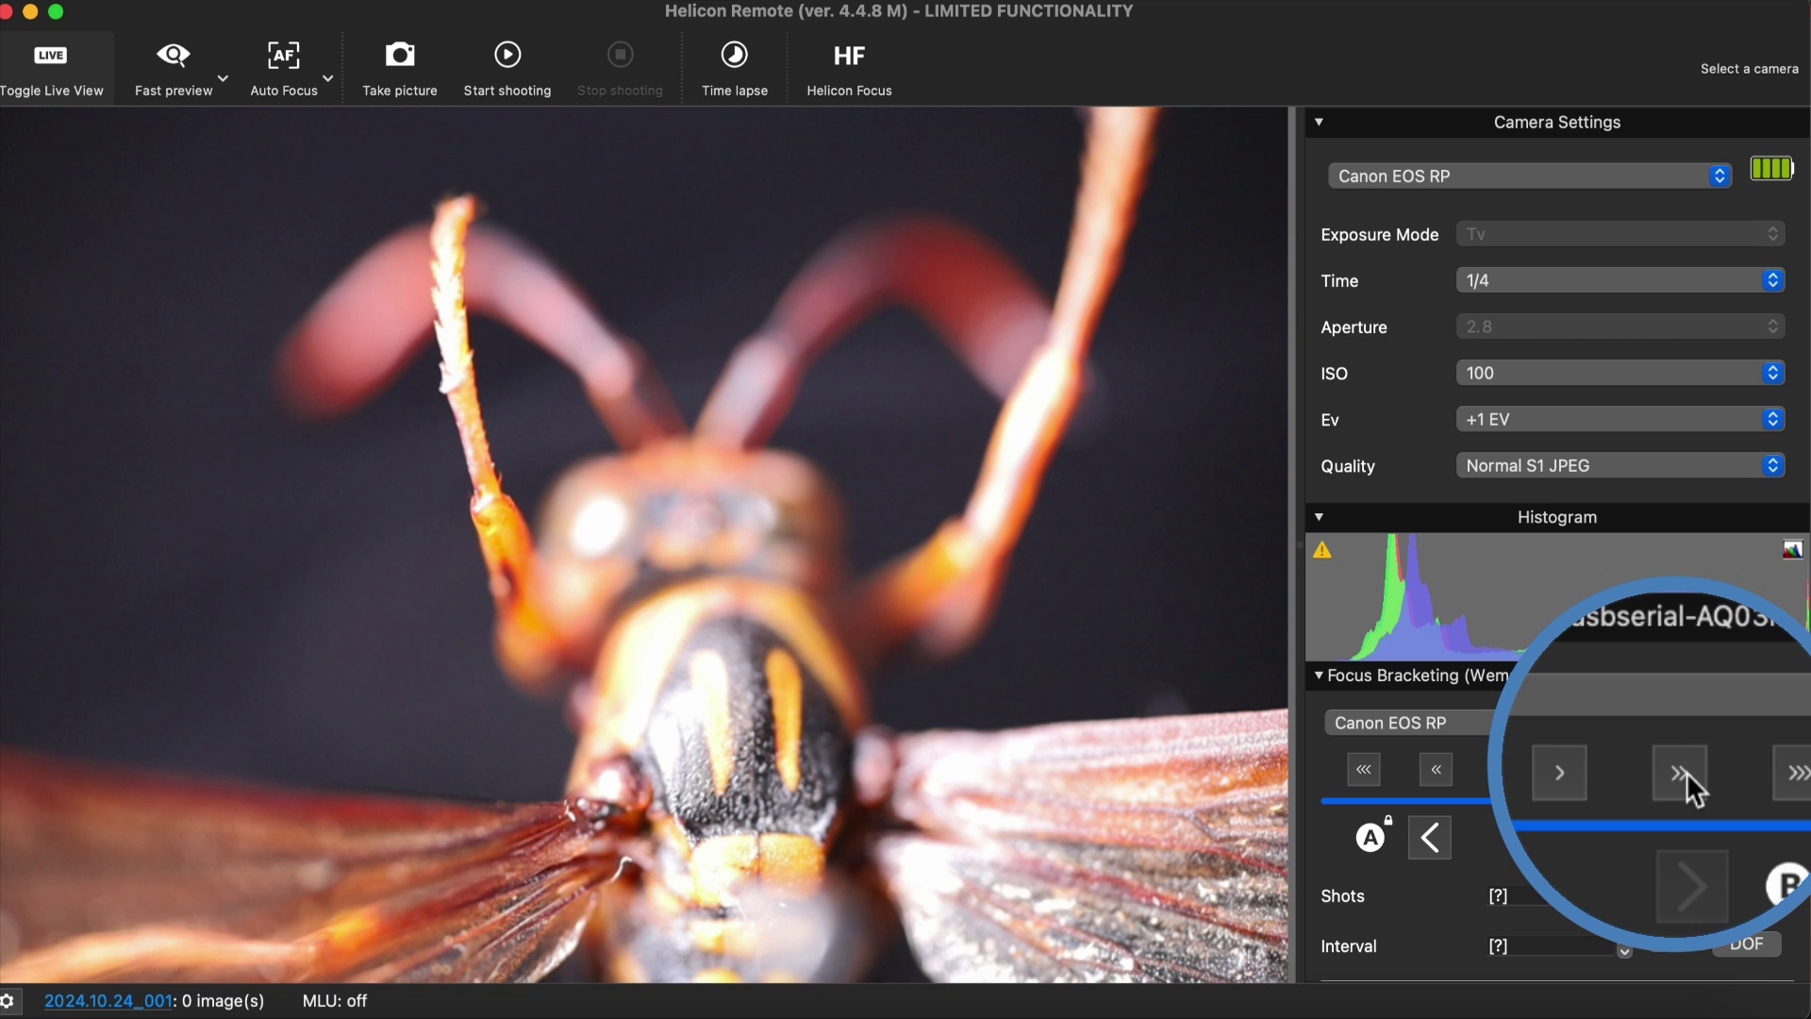
{"action": "left_click", "coordinate": [1686, 771]}
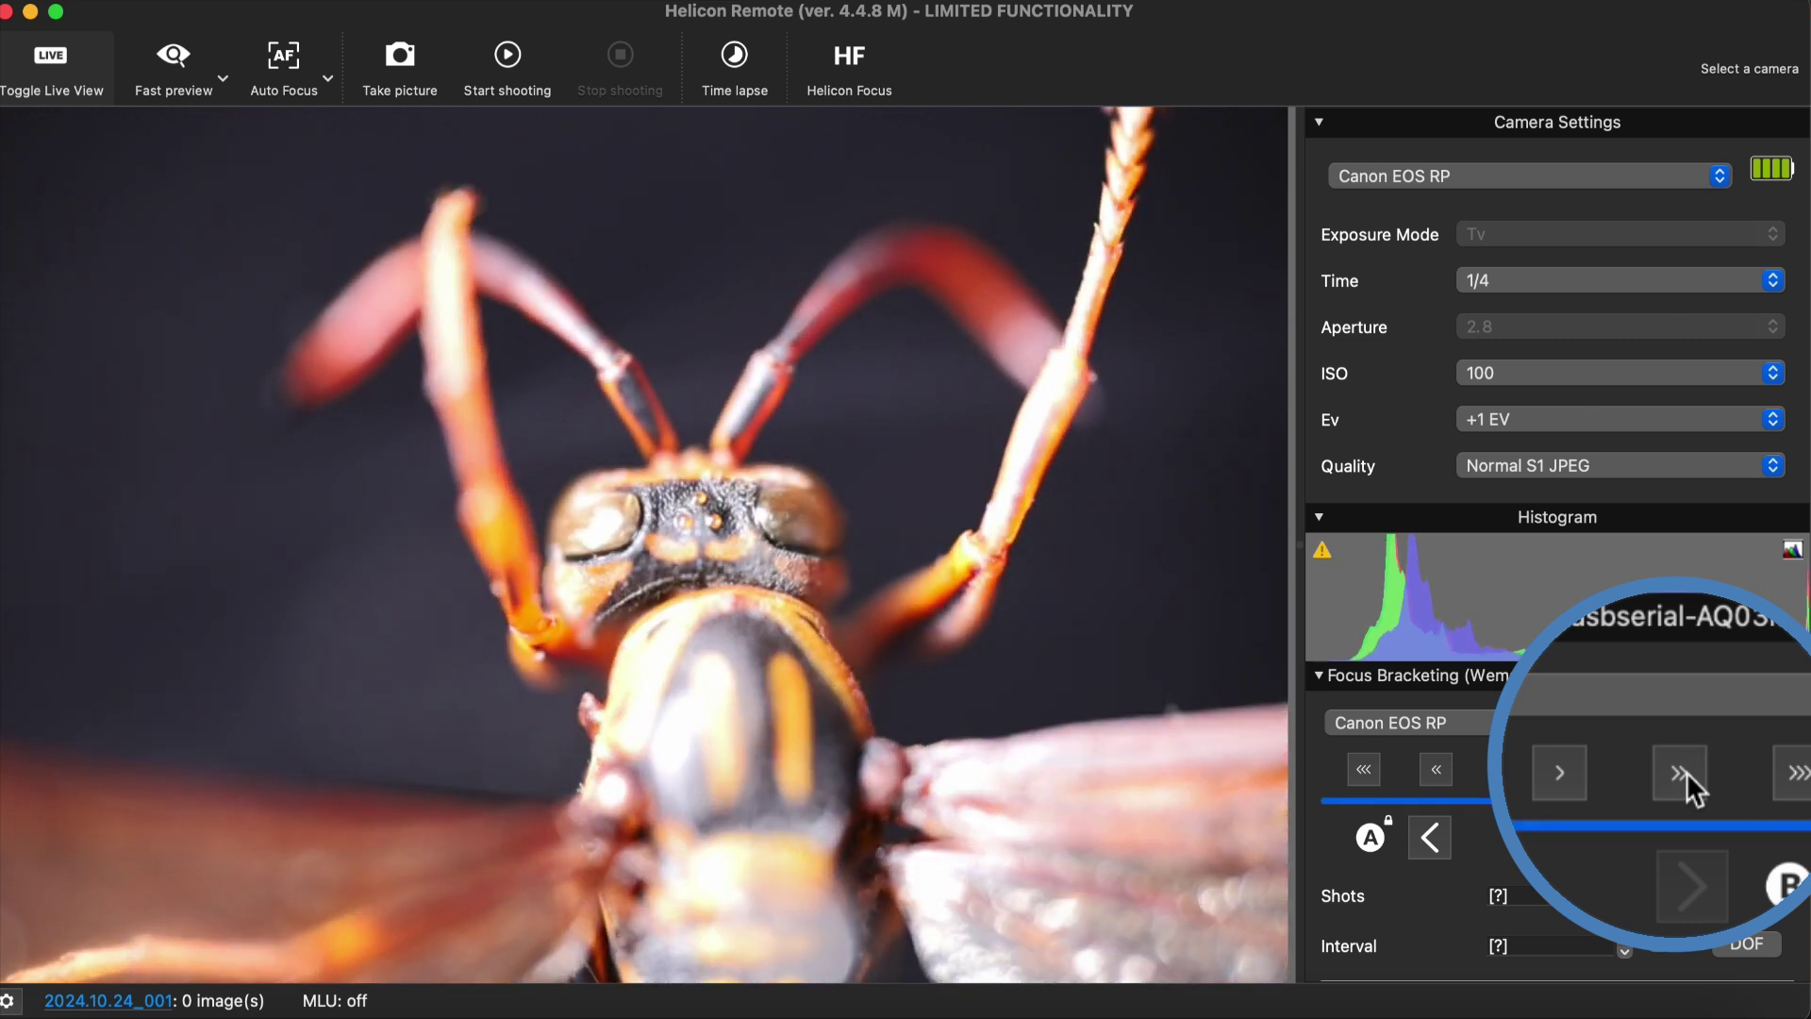
{"action": "left_click", "coordinate": [1687, 771]}
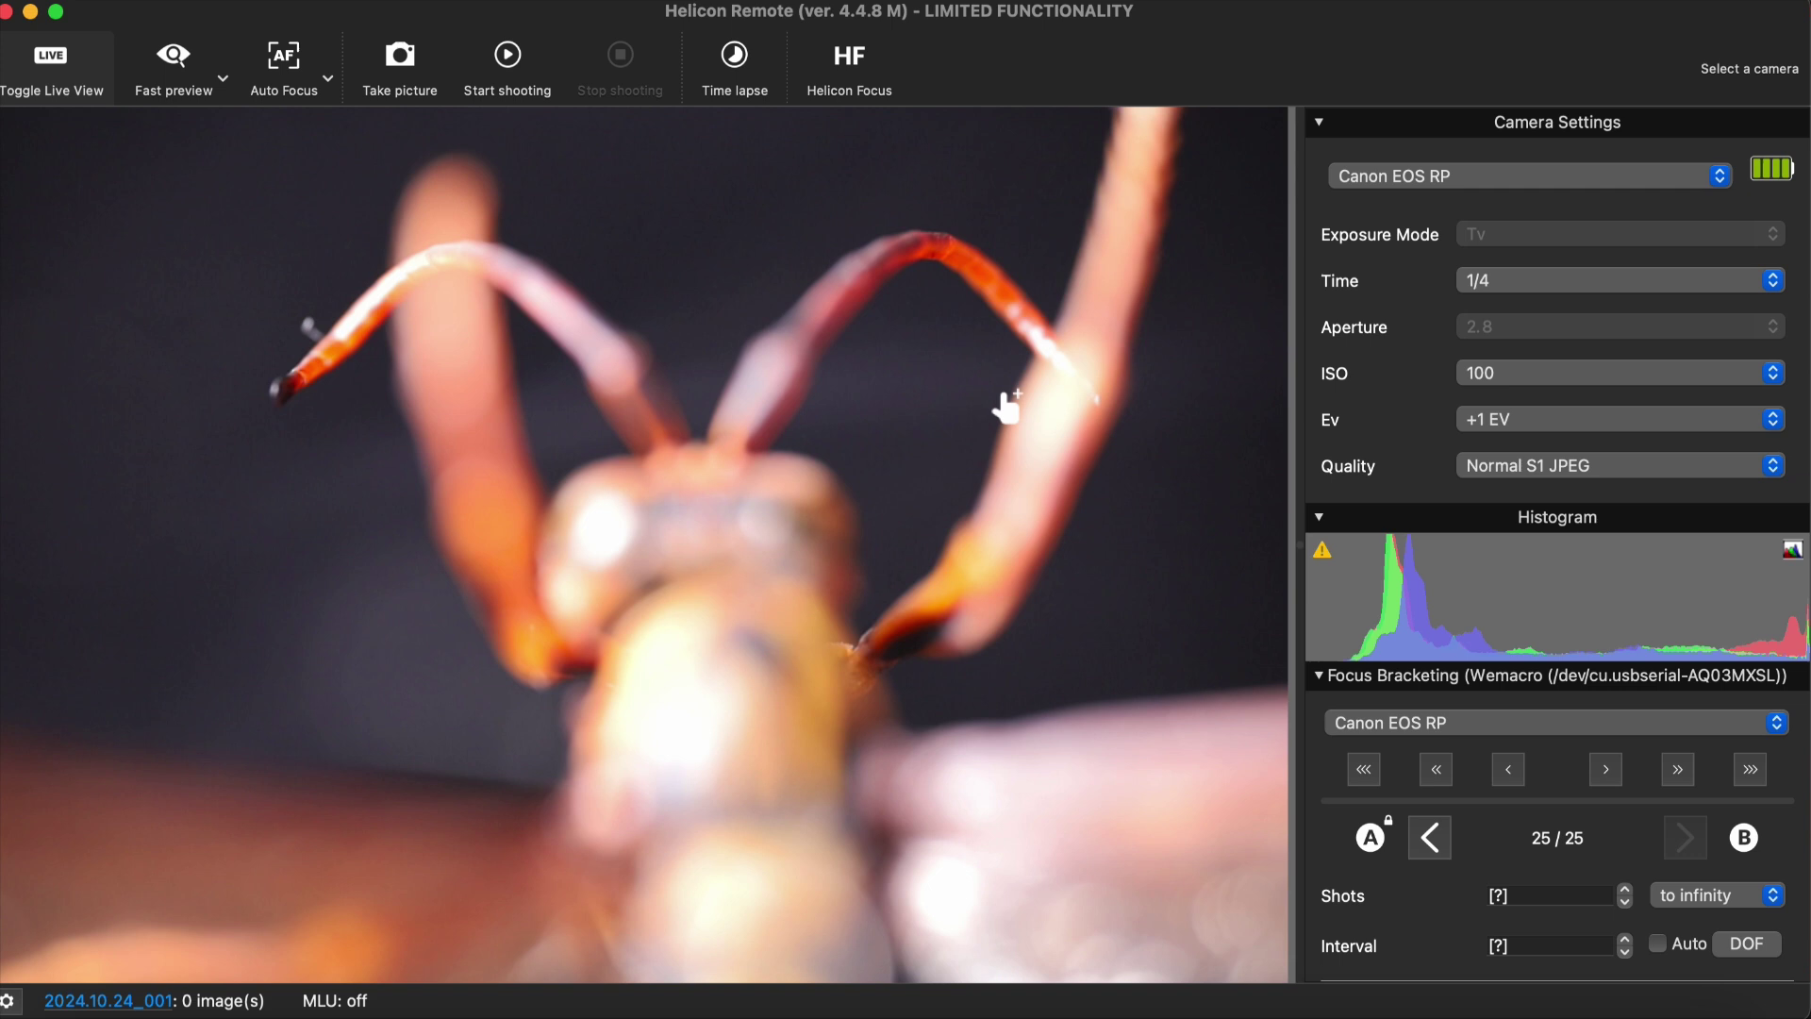
Magnify the antenna tip, advance focus three fine steps, and return to full view
{"action": "left_click", "coordinate": [339, 358]}
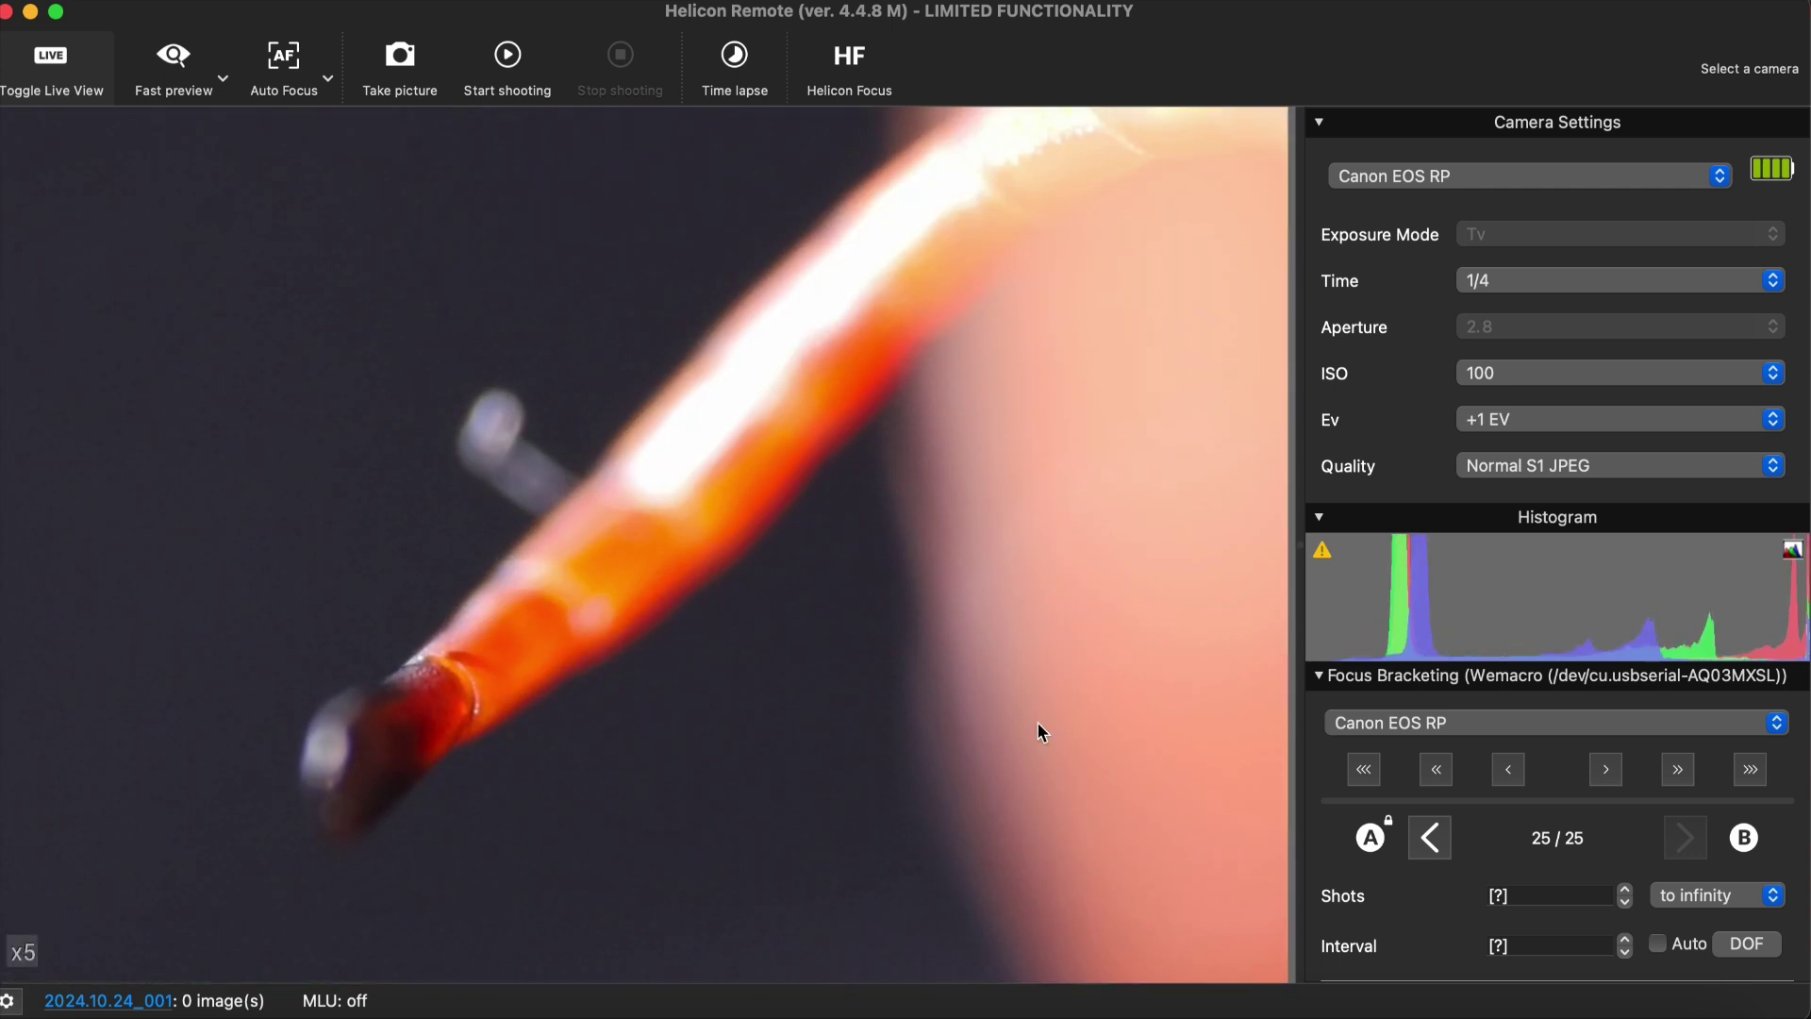
{"action": "left_click", "coordinate": [1605, 769]}
{"action": "left_click", "coordinate": [1605, 769]}
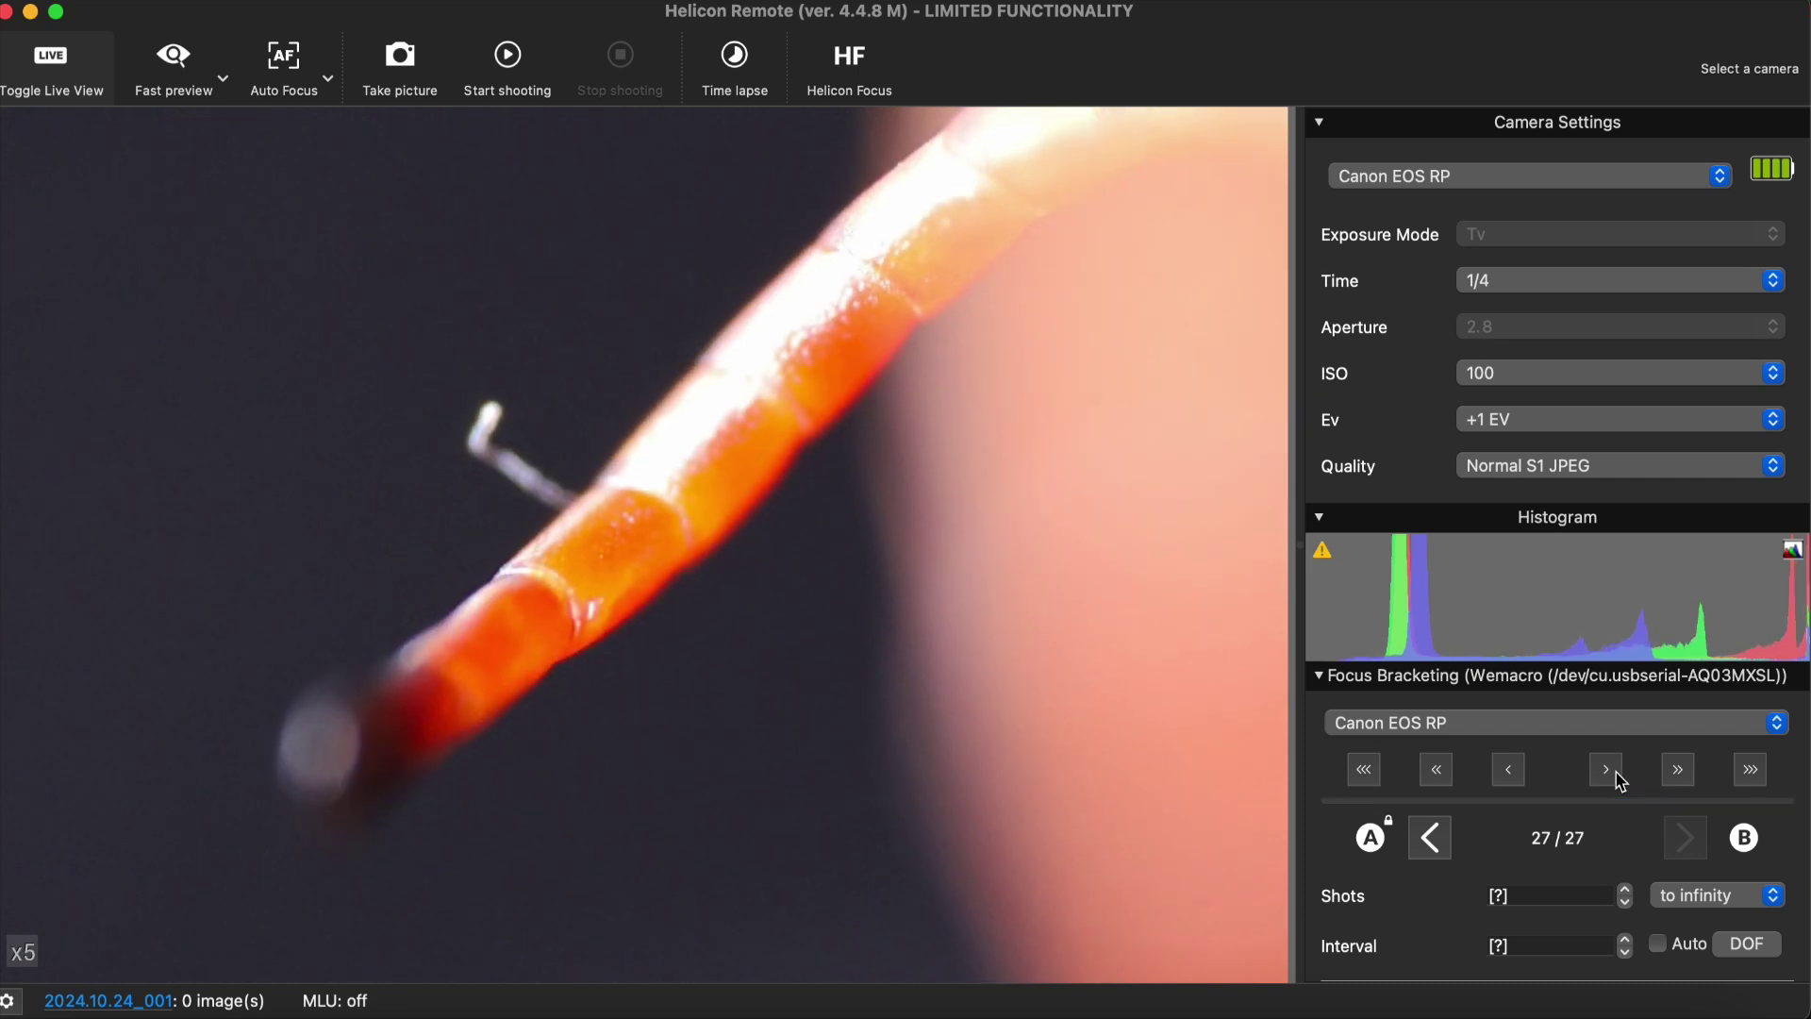
{"action": "left_click", "coordinate": [1606, 769]}
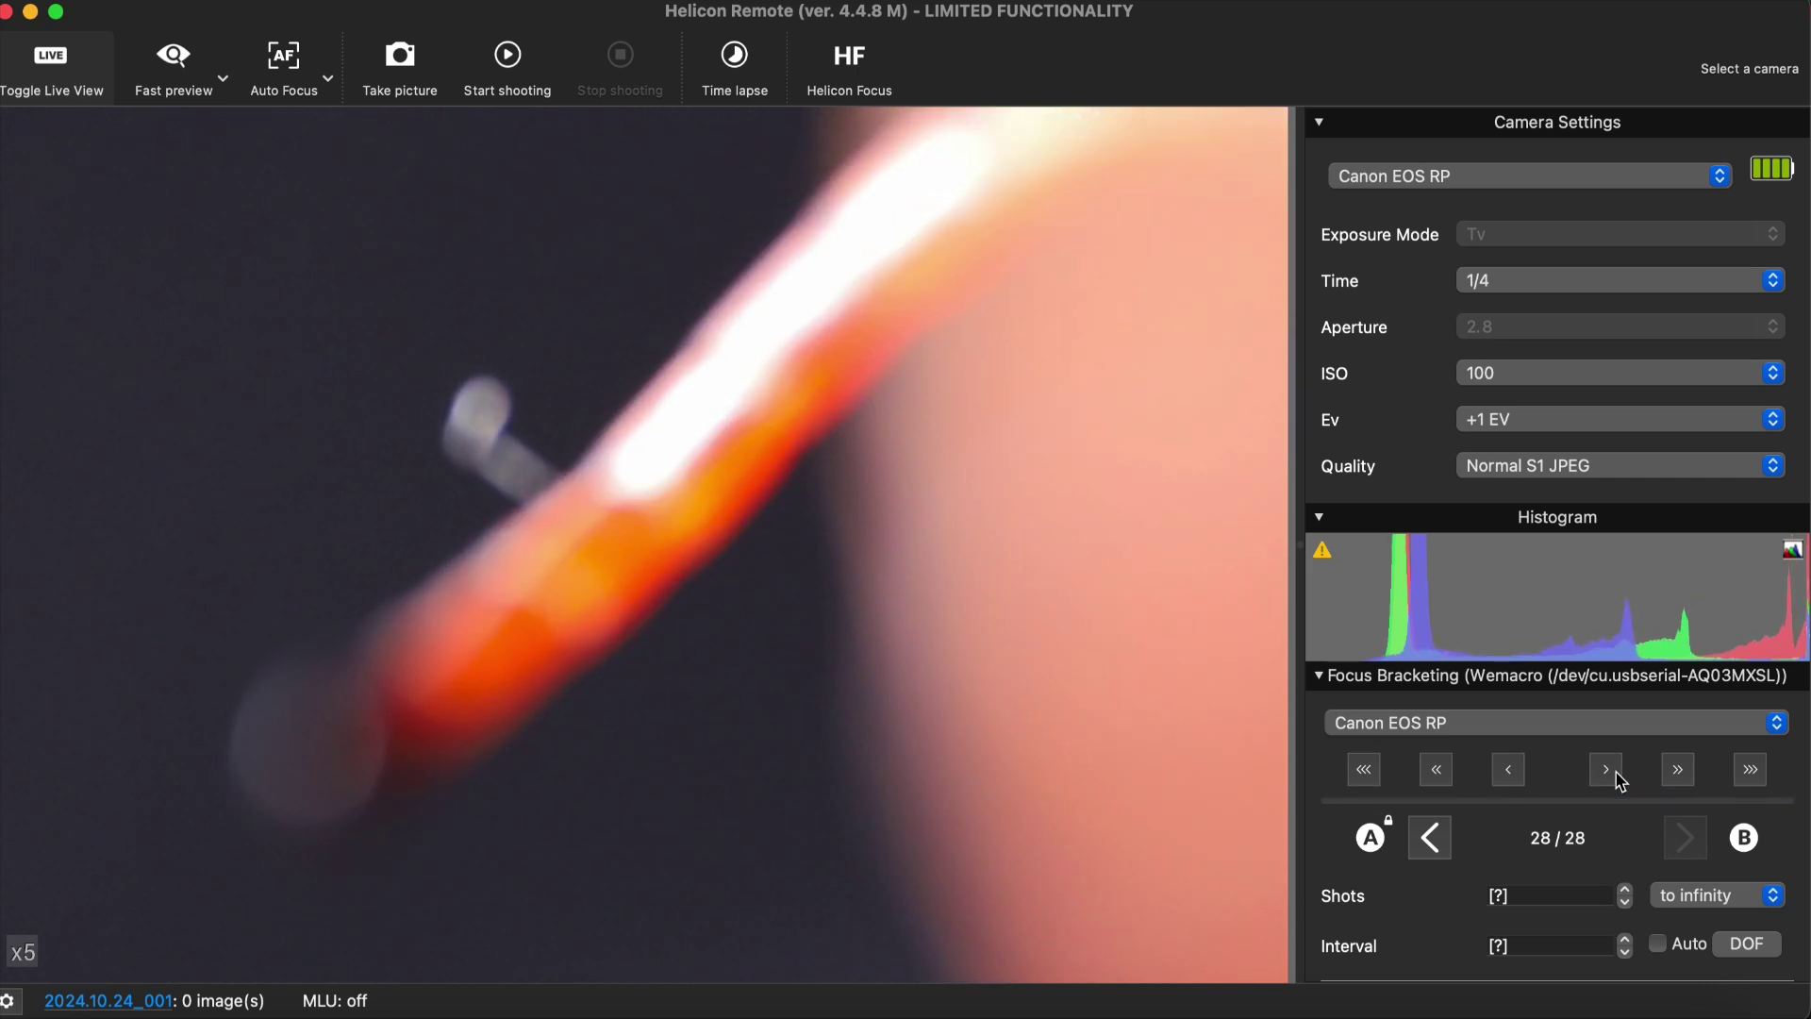
{"action": "left_click", "coordinate": [1120, 658]}
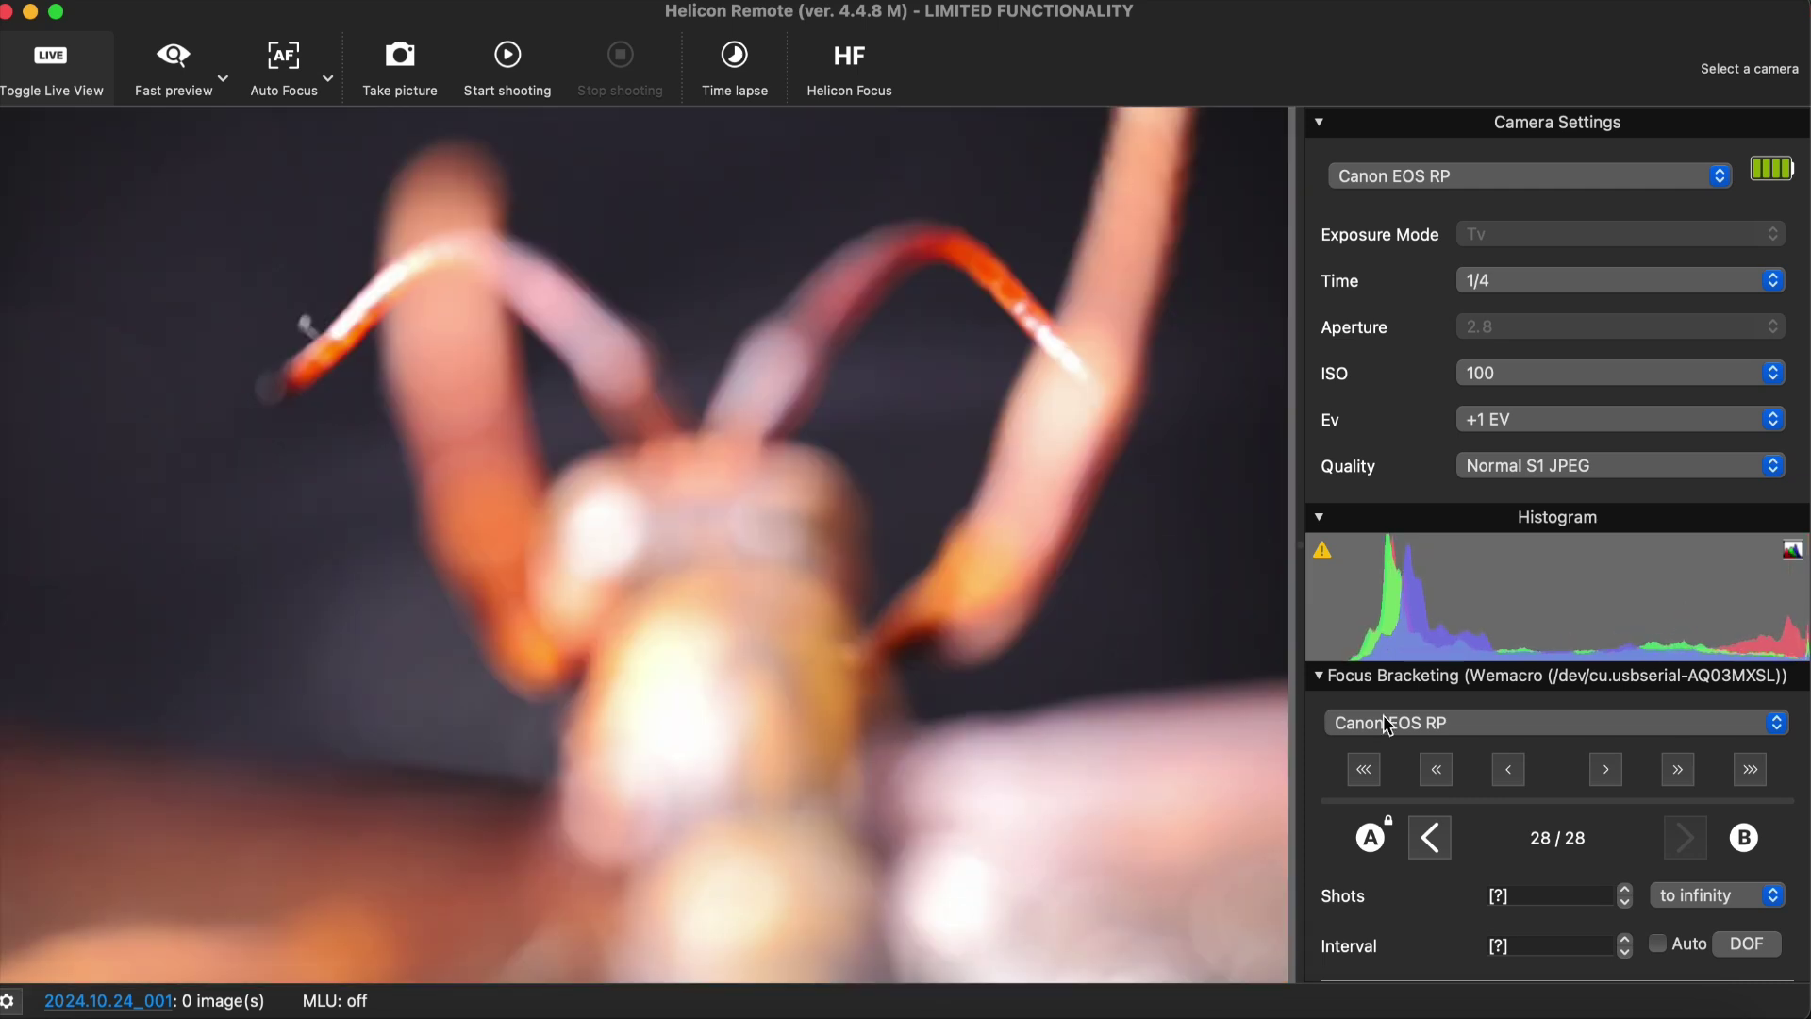
Lock the far focus as end point B and set Shots to 29
{"action": "left_click", "coordinate": [1748, 860]}
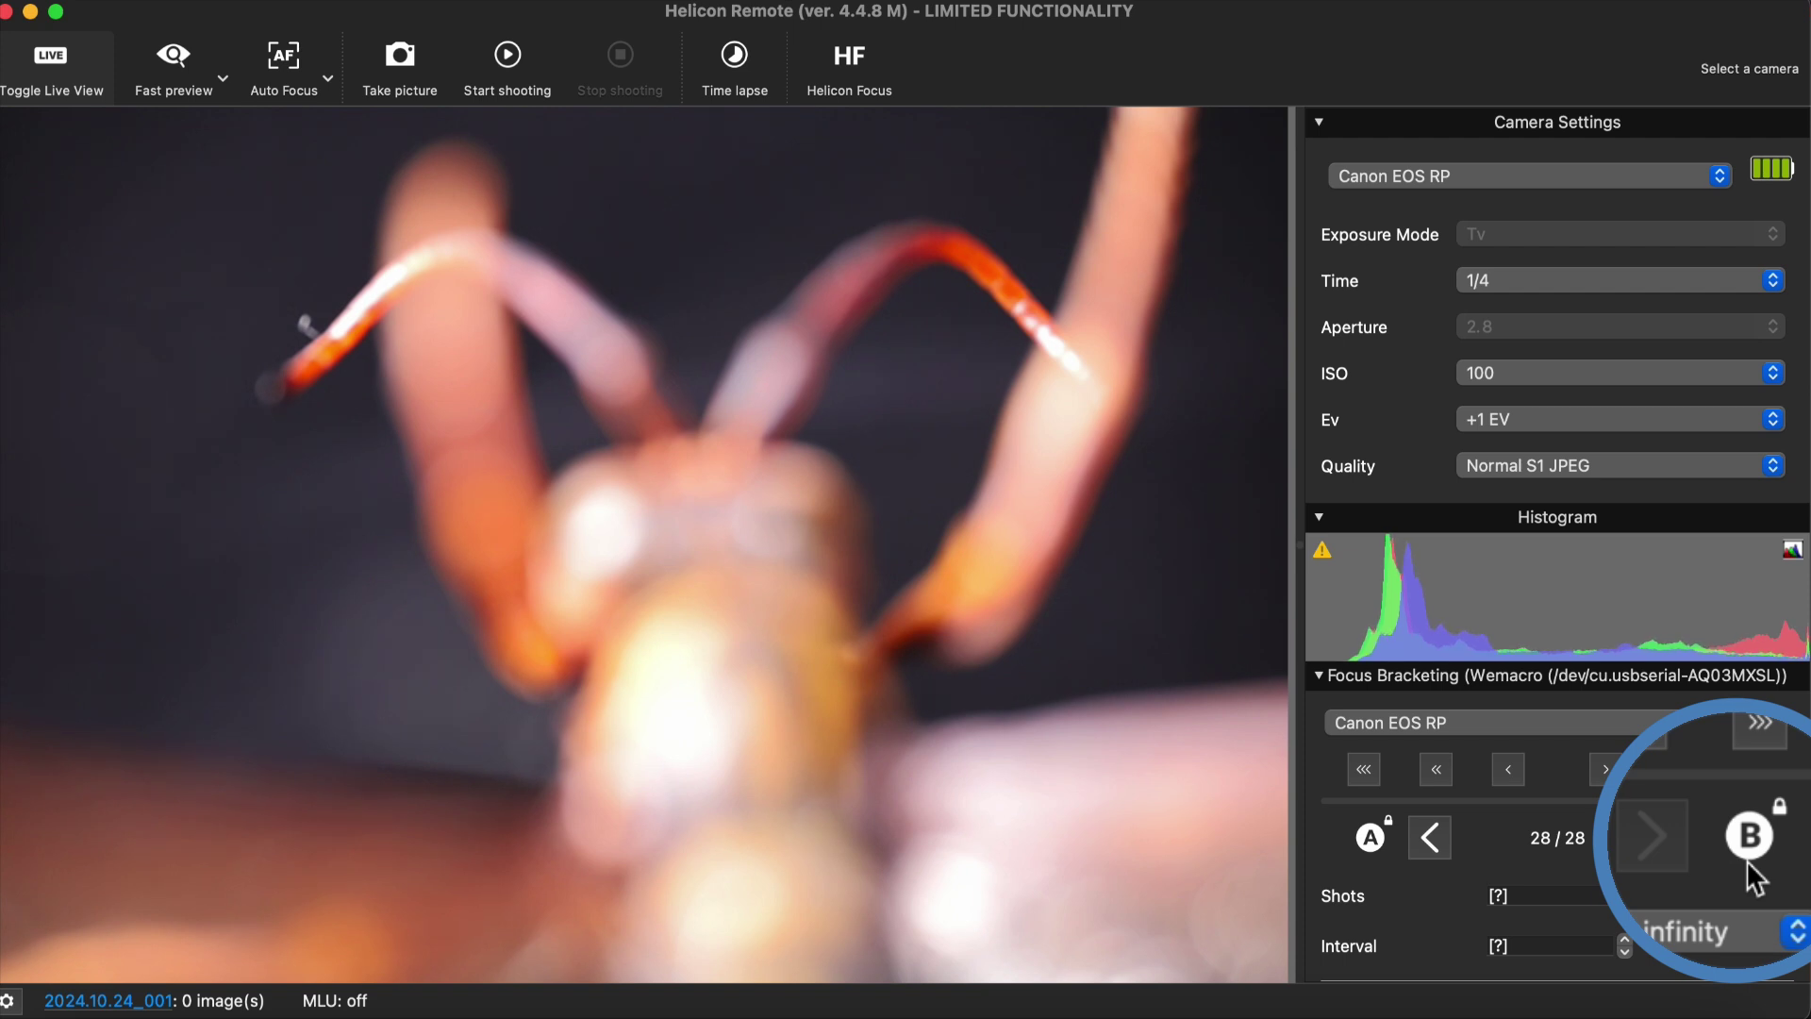
{"action": "left_click", "coordinate": [1518, 899]}
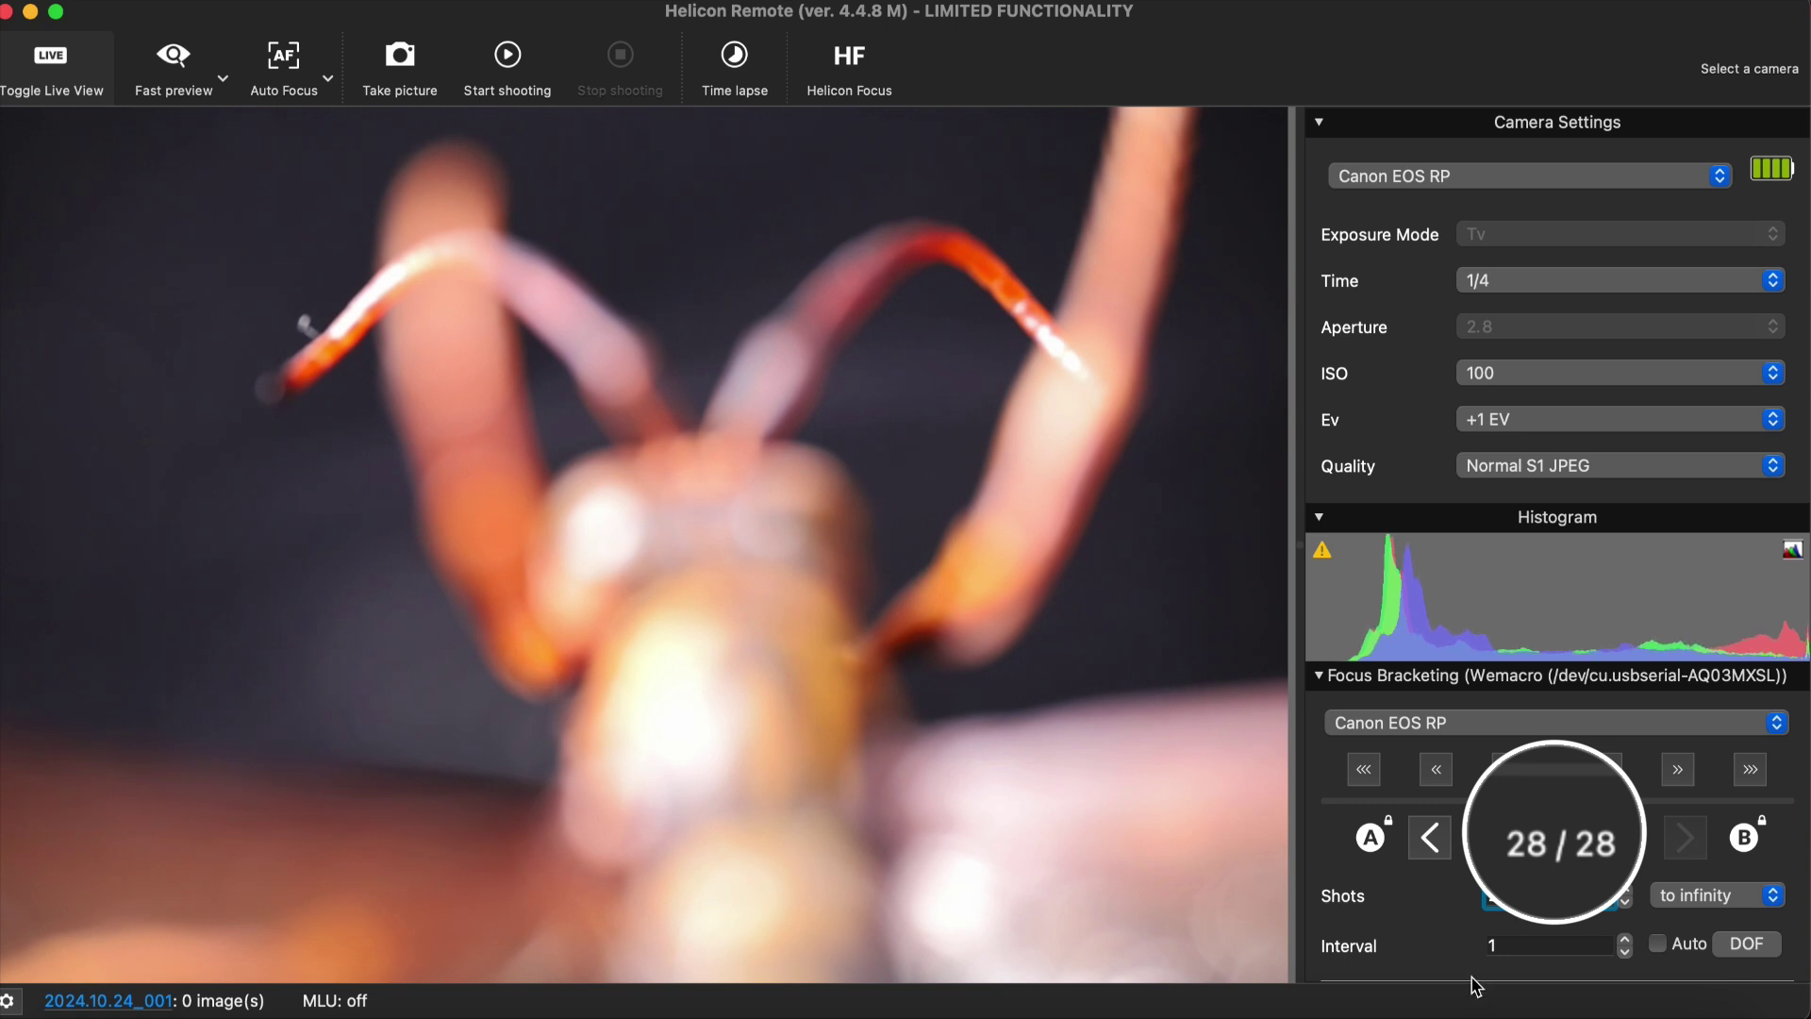
Set the interval between shots to 1 and start the 29-shot sequence
{"action": "left_click", "coordinate": [1519, 947]}
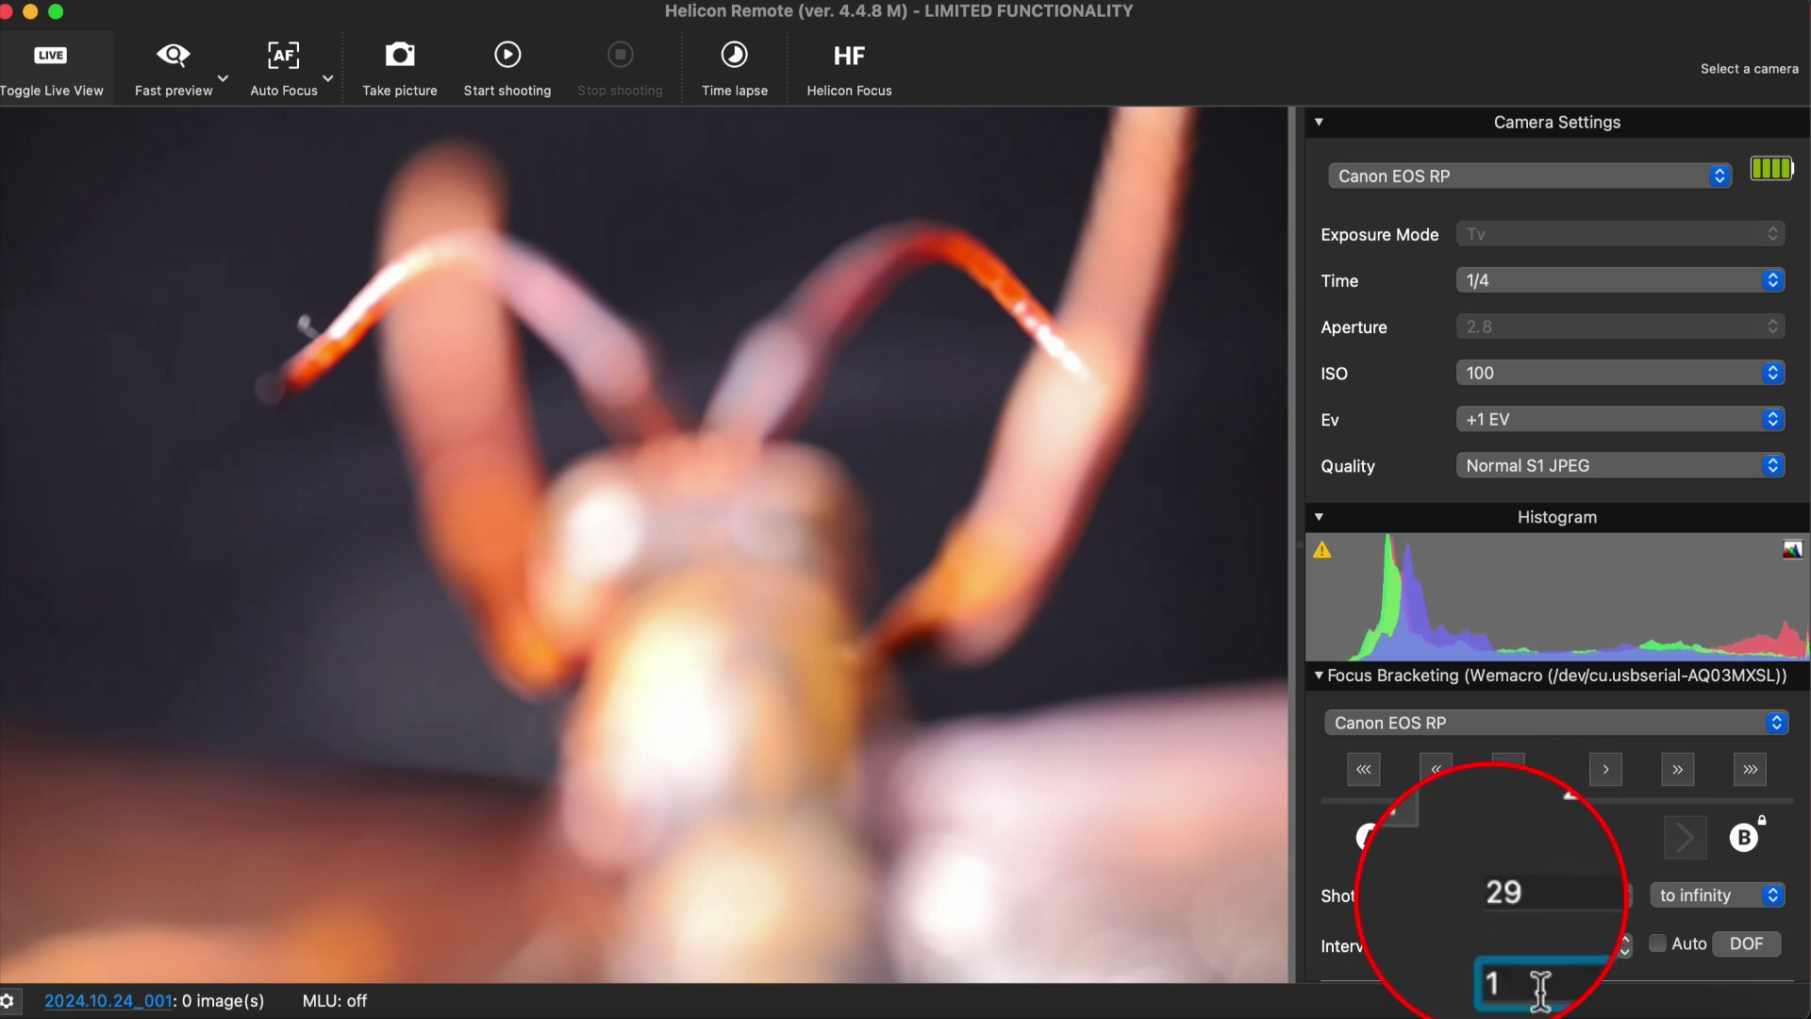
{"action": "left_click", "coordinate": [546, 88]}
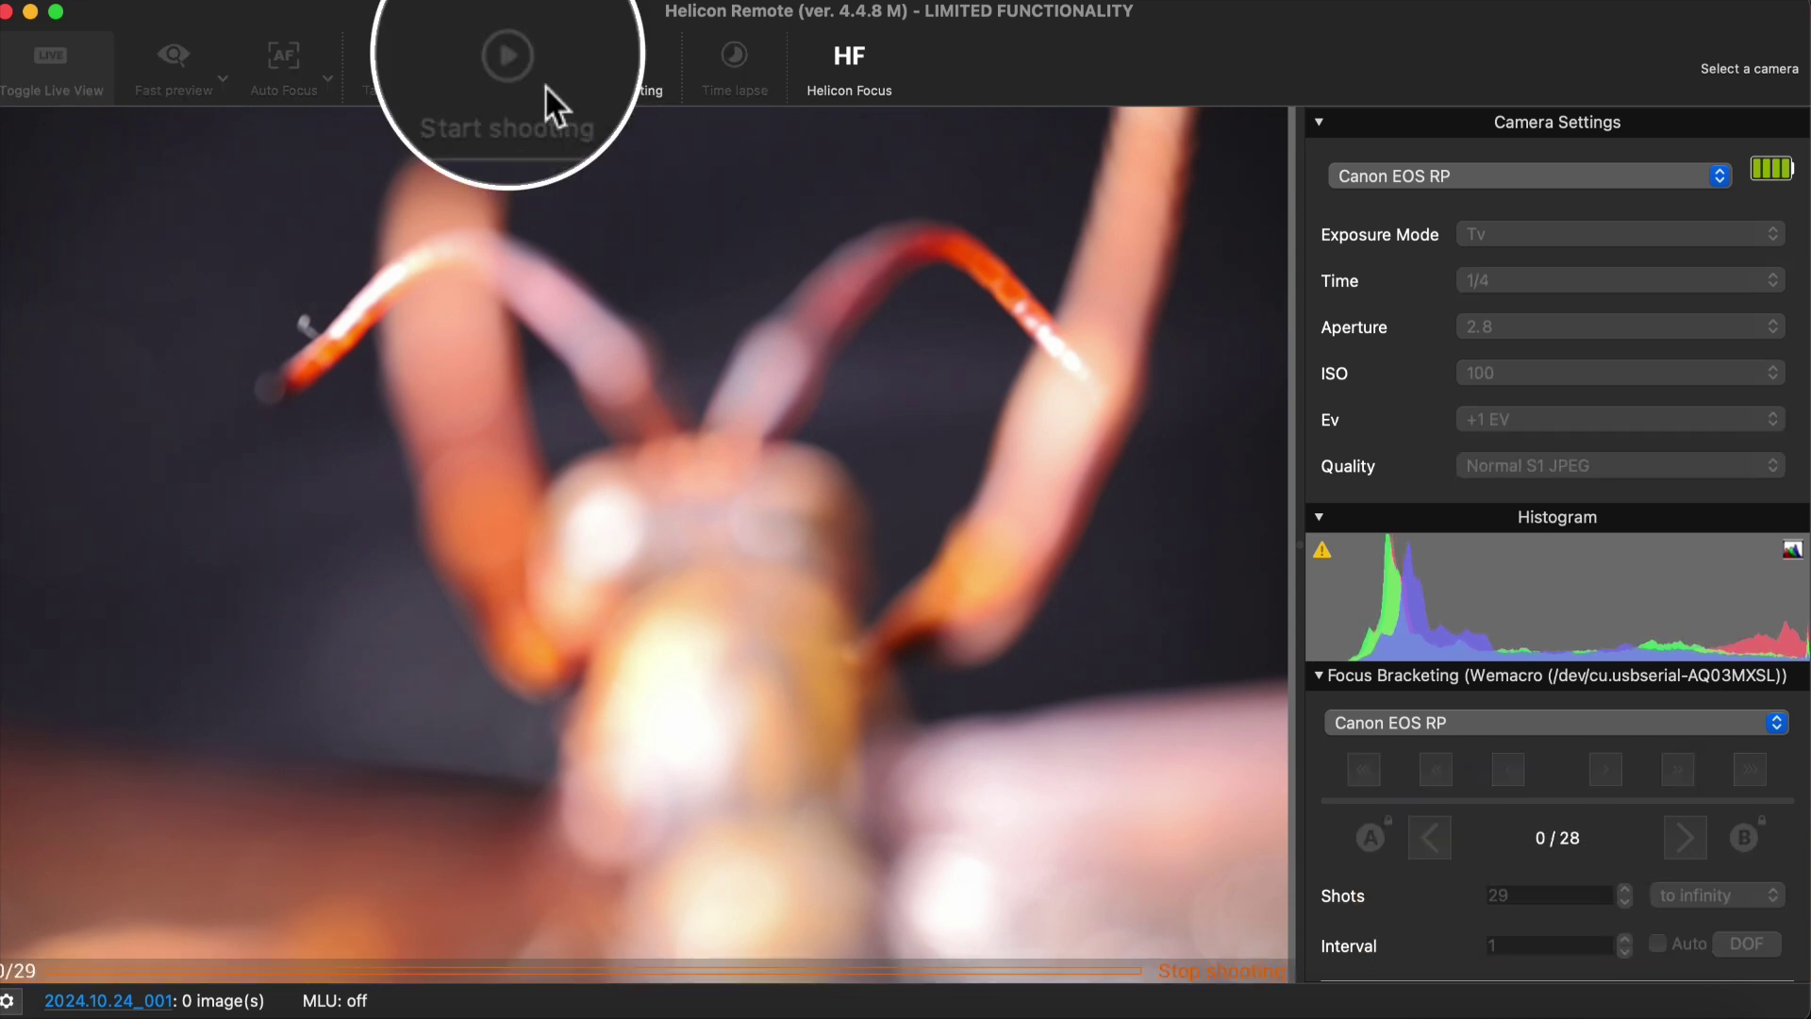